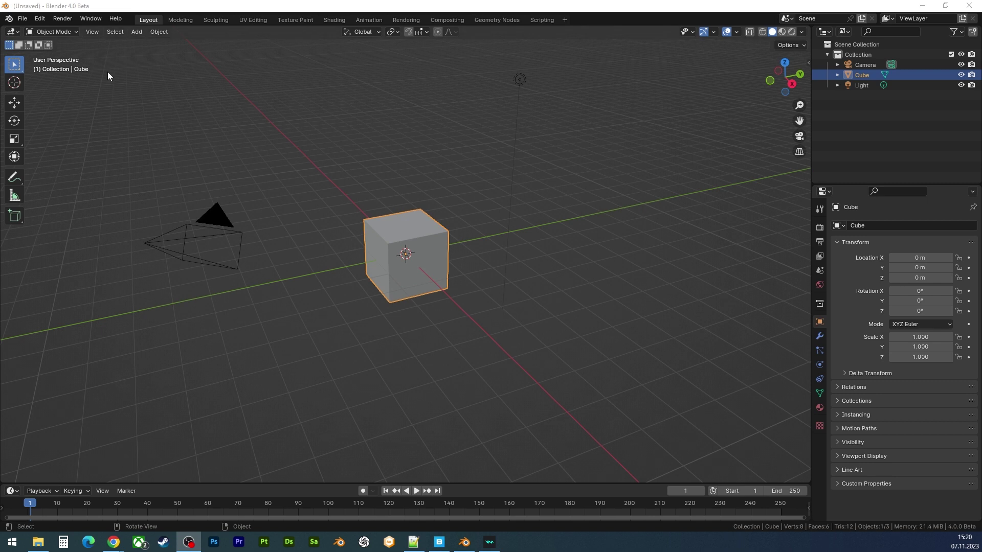
- Install the MSPlugin.zip add-on file through Blender's add-on preferences
{"action": "left_click", "coordinate": [40, 20]}
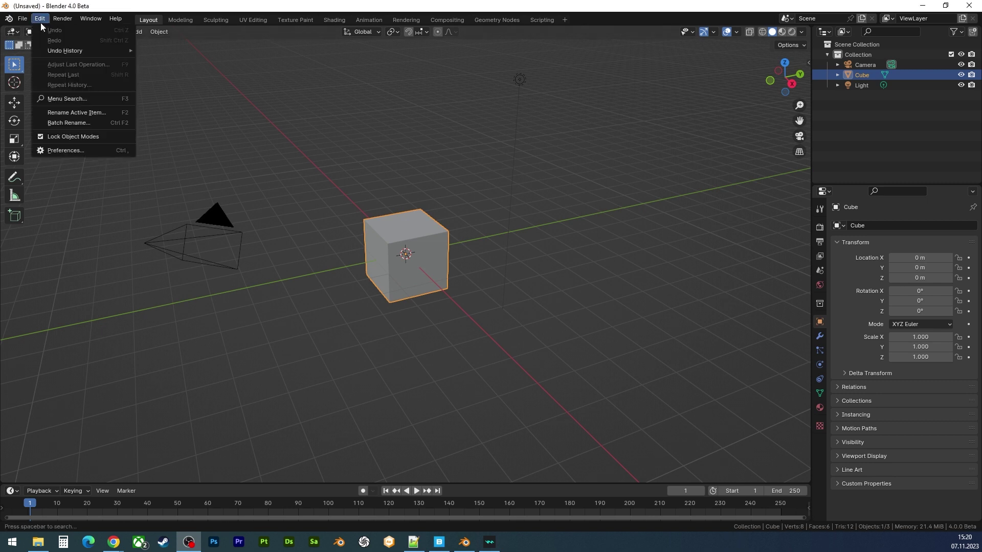
{"action": "left_click", "coordinate": [97, 151]}
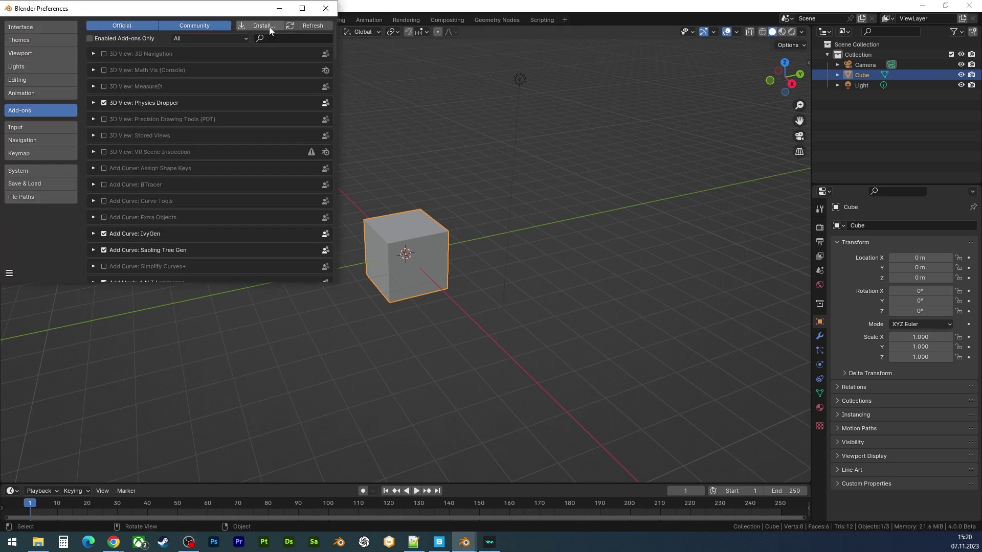
{"action": "left_click", "coordinate": [270, 25]}
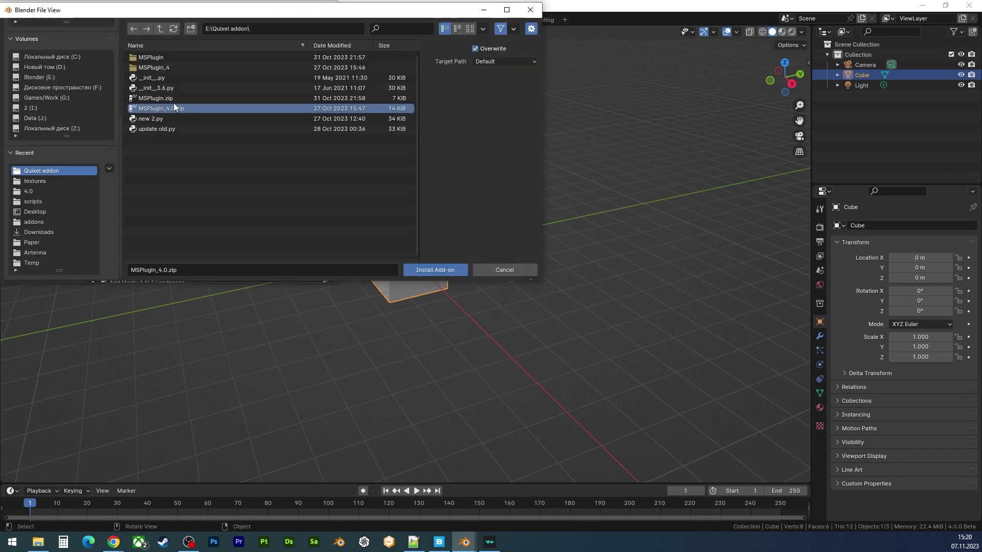
{"action": "left_click", "coordinate": [172, 99]}
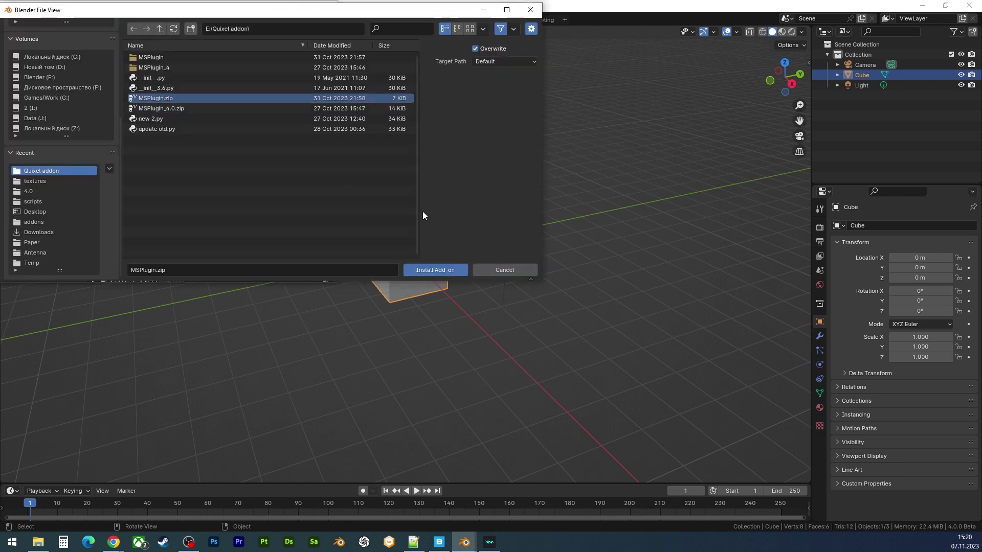
{"action": "left_click", "coordinate": [425, 268]}
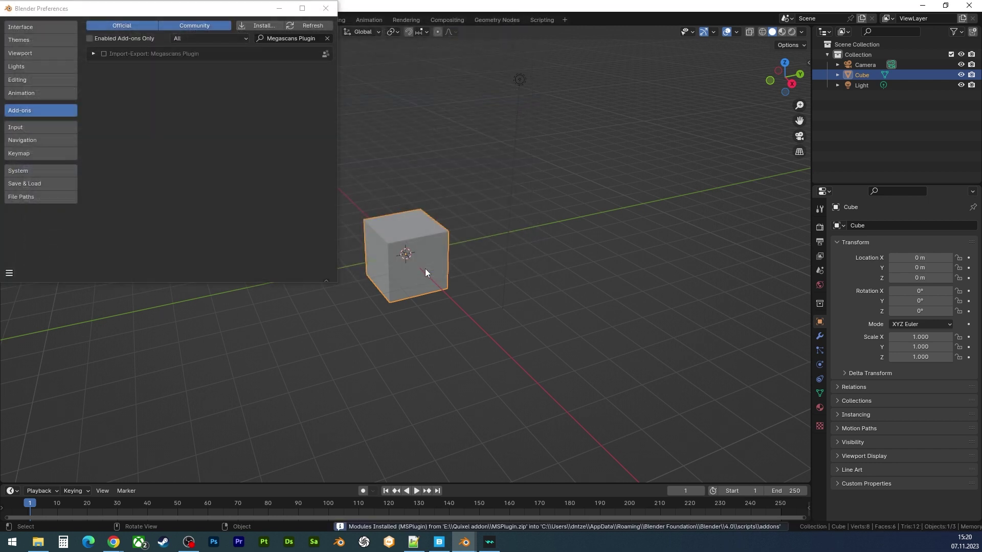
- Enable the Import-Export: Megascans Plugin add-on and close the preferences window
{"action": "left_click", "coordinate": [100, 54]}
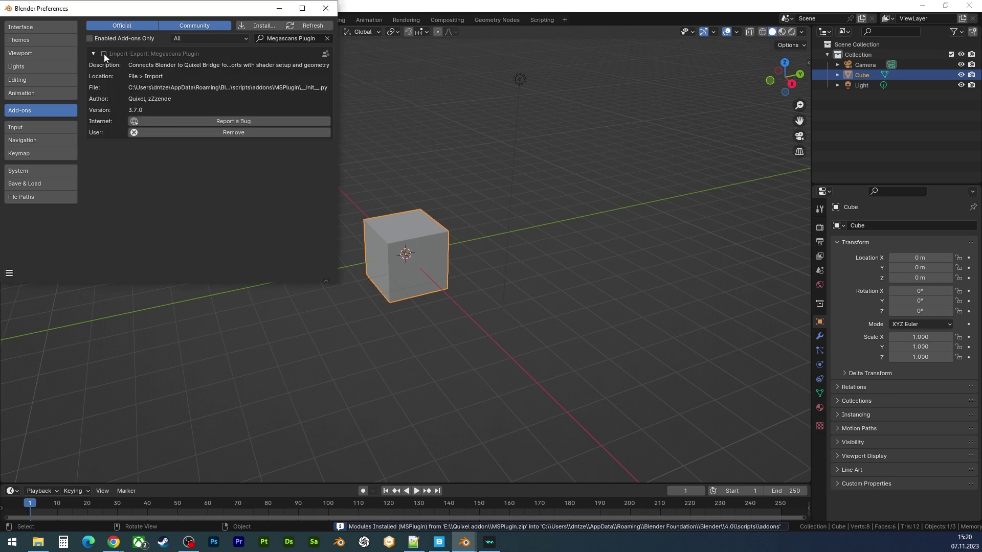
{"action": "left_click", "coordinate": [103, 54]}
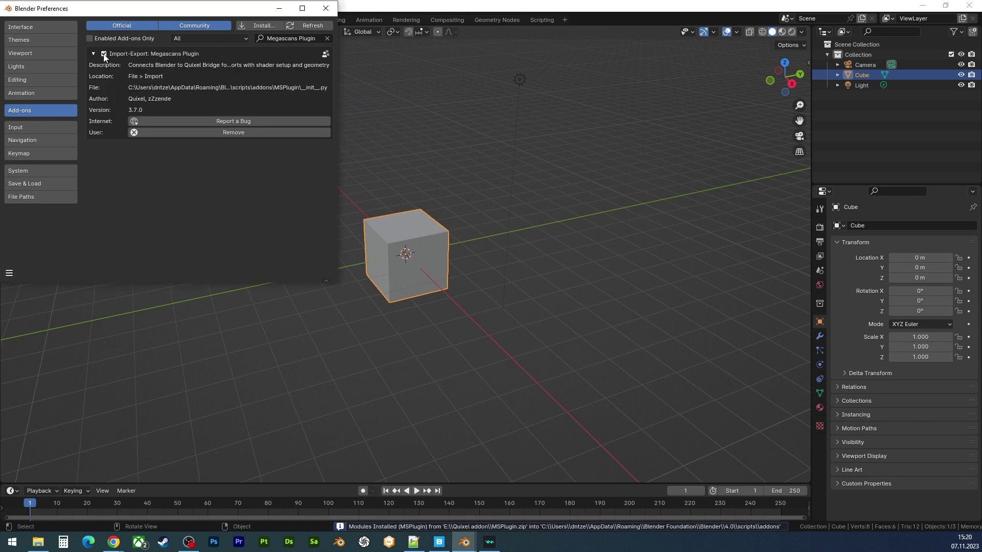
{"action": "left_click", "coordinate": [326, 9]}
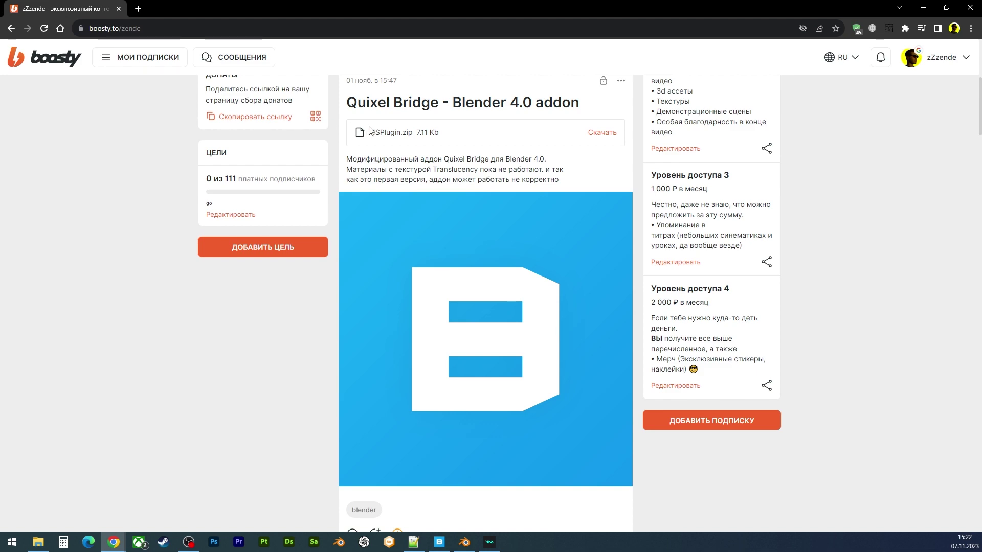
- Export the Painted Concrete Wall surface from Quixel Bridge into Blender
{"action": "key", "text": "alt+Tab"}
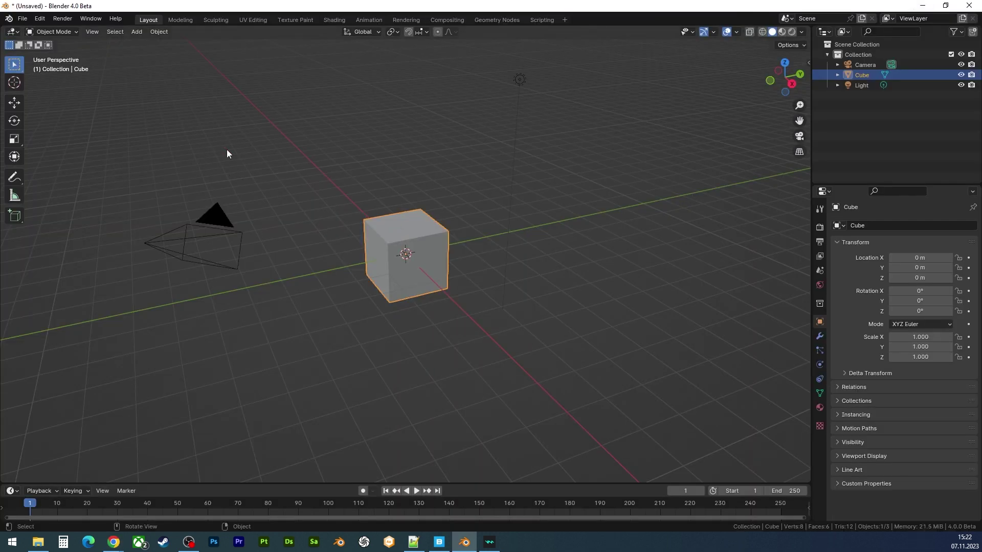
{"action": "left_click", "coordinate": [439, 543]}
{"action": "left_click", "coordinate": [272, 351]}
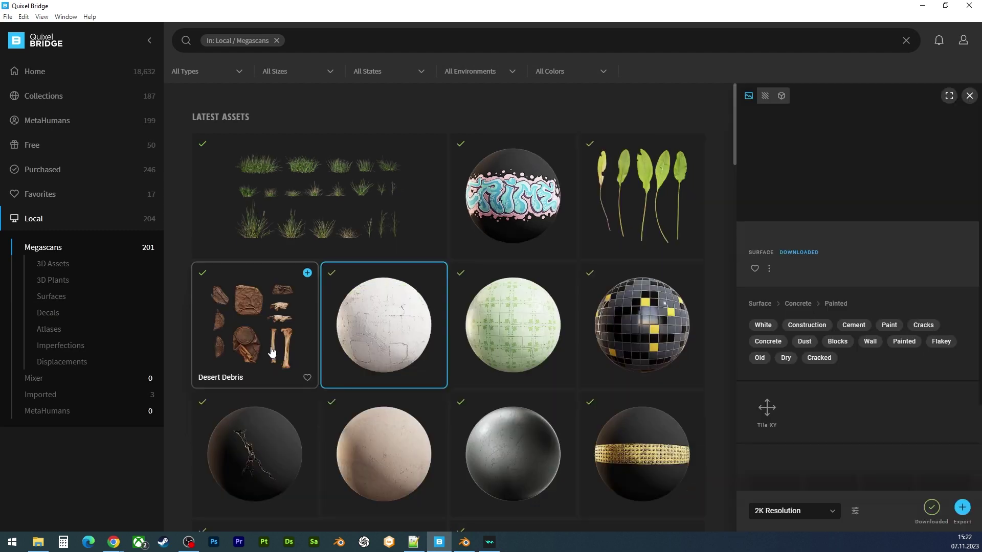
{"action": "left_click", "coordinate": [961, 507]}
- Assign the Painted_Concrete_ugkkedvlw material to the cube and zoom the node editor
{"action": "left_click", "coordinate": [923, 5]}
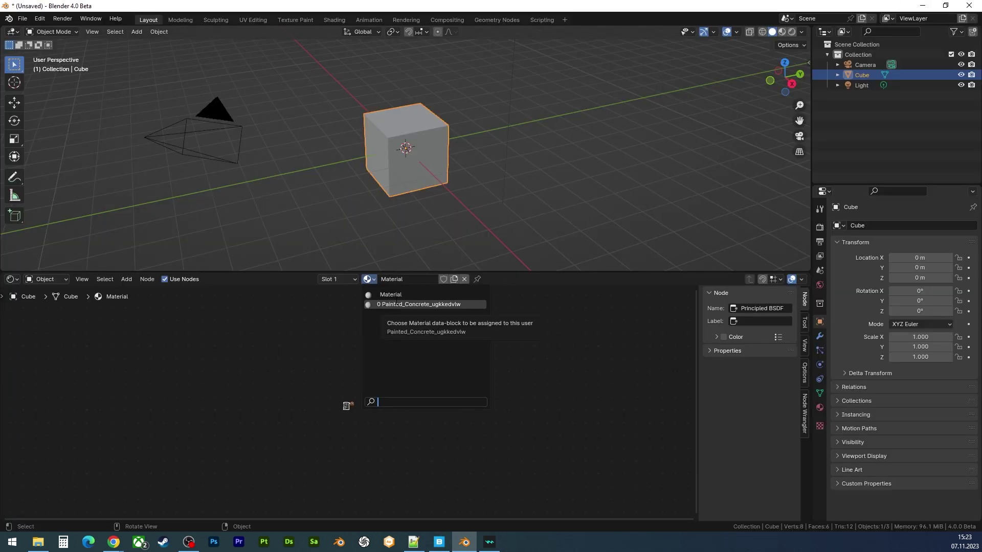
{"action": "left_click", "coordinate": [394, 303]}
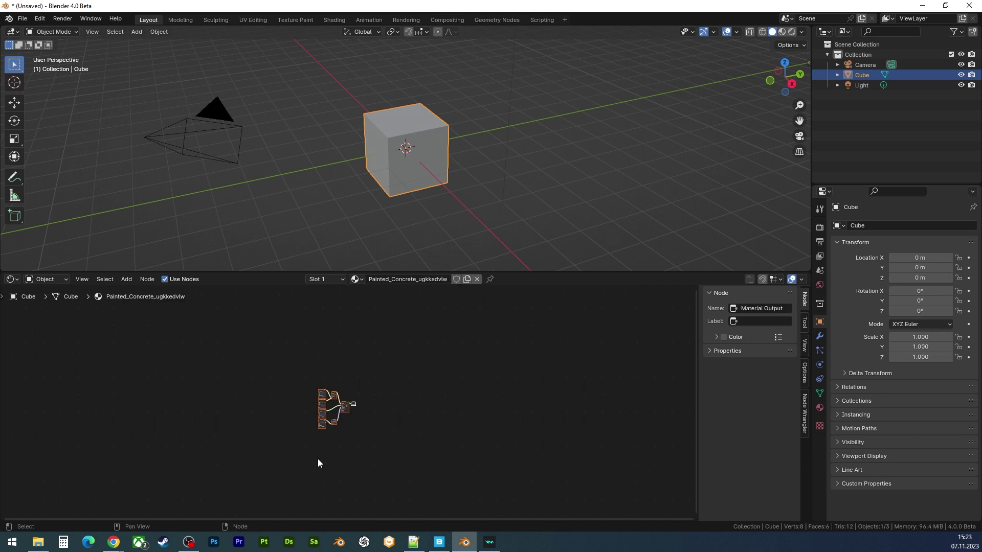
{"action": "scroll", "coordinate": [317, 456], "scroll_direction": "up", "scroll_amount": 4}
{"action": "scroll", "coordinate": [317, 456], "scroll_direction": "up", "scroll_amount": 2}
{"action": "scroll", "coordinate": [275, 434], "scroll_direction": "up", "scroll_amount": 1}
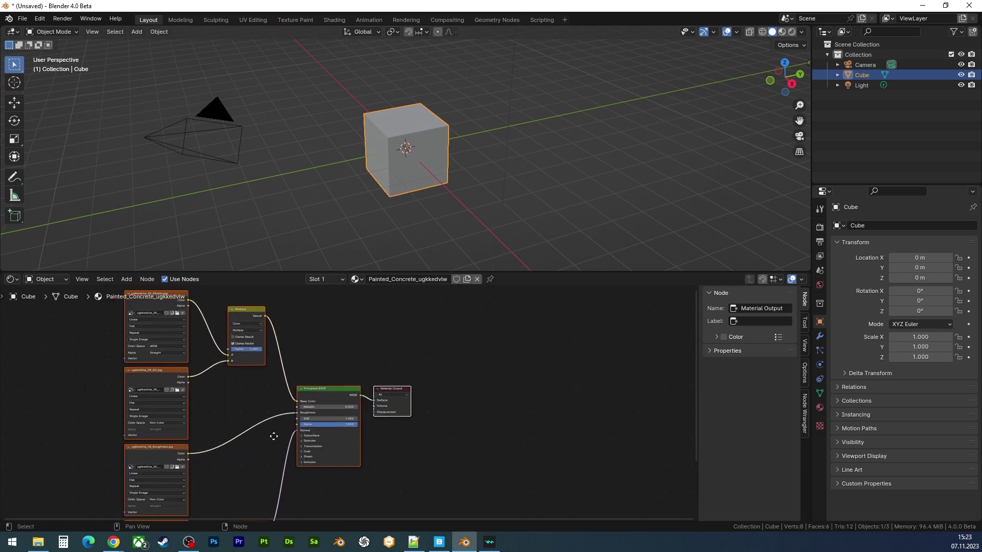
{"action": "scroll", "coordinate": [311, 418], "scroll_direction": "up", "scroll_amount": 1}
- Inspect the colour, AO, roughness and normal image nodes feeding the Principled BSDF
{"action": "middle_click_drag", "start_coordinate": [270, 422], "coordinate": [325, 432]}
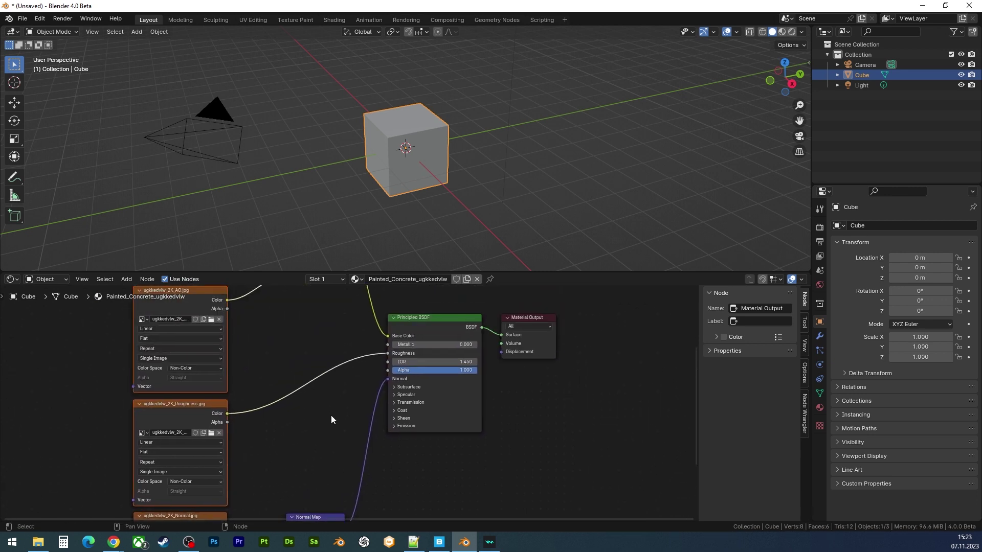
{"action": "middle_click_drag", "start_coordinate": [382, 392], "coordinate": [332, 420]}
{"action": "left_click_drag", "start_coordinate": [374, 350], "coordinate": [399, 364]}
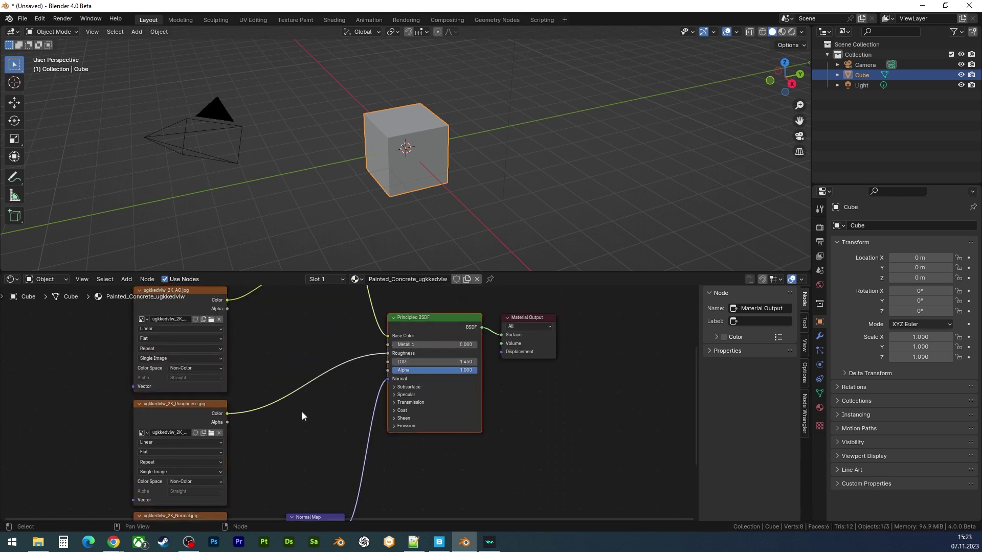
{"action": "left_click", "coordinate": [170, 409]}
{"action": "middle_click_drag", "start_coordinate": [400, 362], "coordinate": [491, 443]}
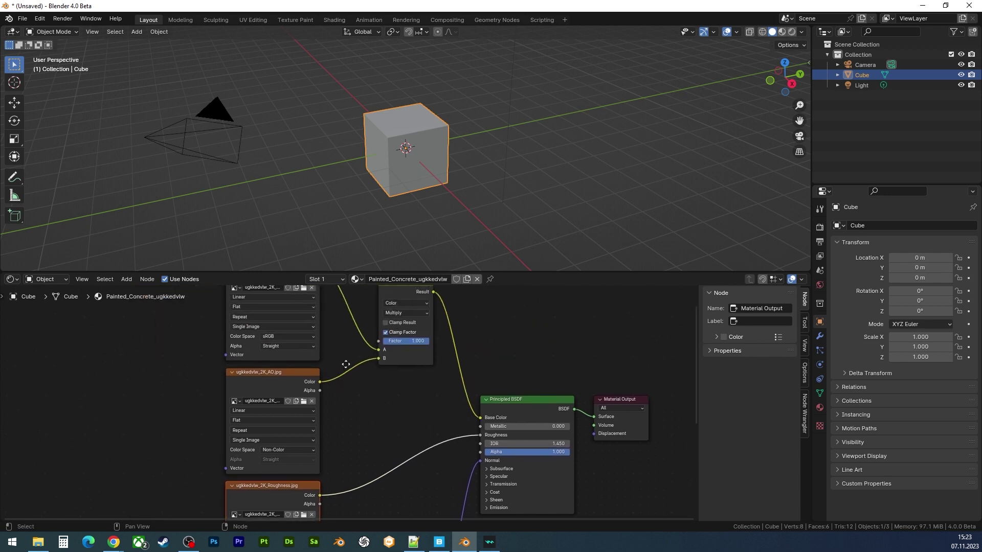
{"action": "mouse_move", "coordinate": [132, 365]}
{"action": "left_mouse_down"}
{"action": "mouse_move", "coordinate": [357, 473]}
{"action": "mouse_move", "coordinate": [204, 373]}
{"action": "left_mouse_up"}
{"action": "mouse_move", "coordinate": [350, 432]}
{"action": "middle_mouse_down"}
{"action": "mouse_move", "coordinate": [387, 517]}
{"action": "mouse_move", "coordinate": [390, 436]}
{"action": "middle_mouse_up"}
{"action": "left_click_drag", "start_coordinate": [142, 471], "coordinate": [478, 433]}
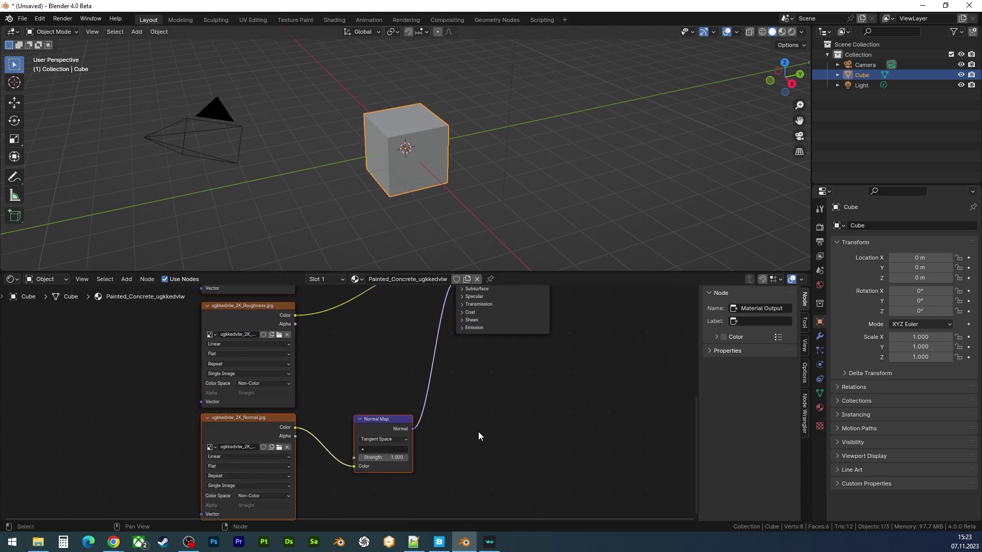
{"action": "middle_click_drag", "start_coordinate": [353, 319], "coordinate": [376, 407]}
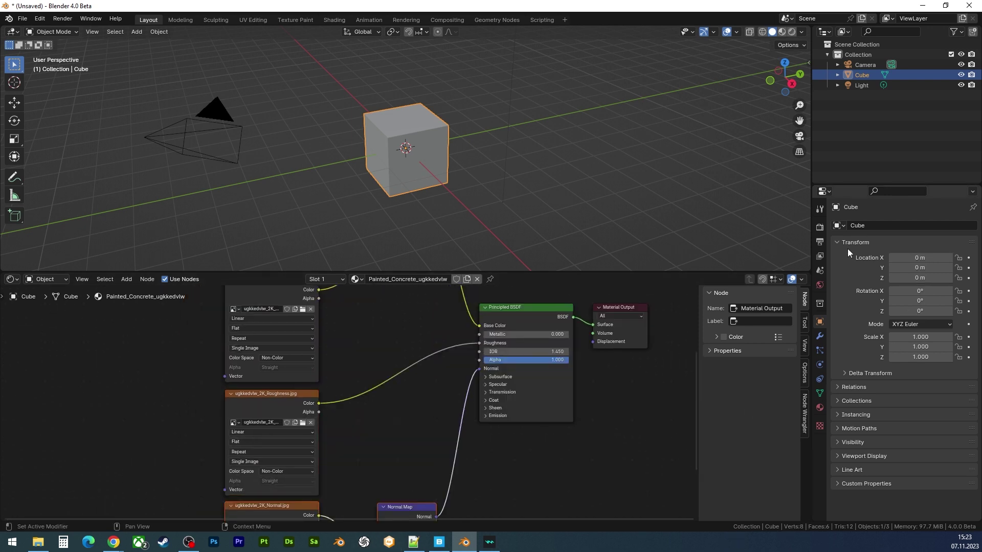
- Set rendering to Cycles with the Experimental feature set and re-export Painted Concrete Wall
{"action": "left_click", "coordinate": [821, 228]}
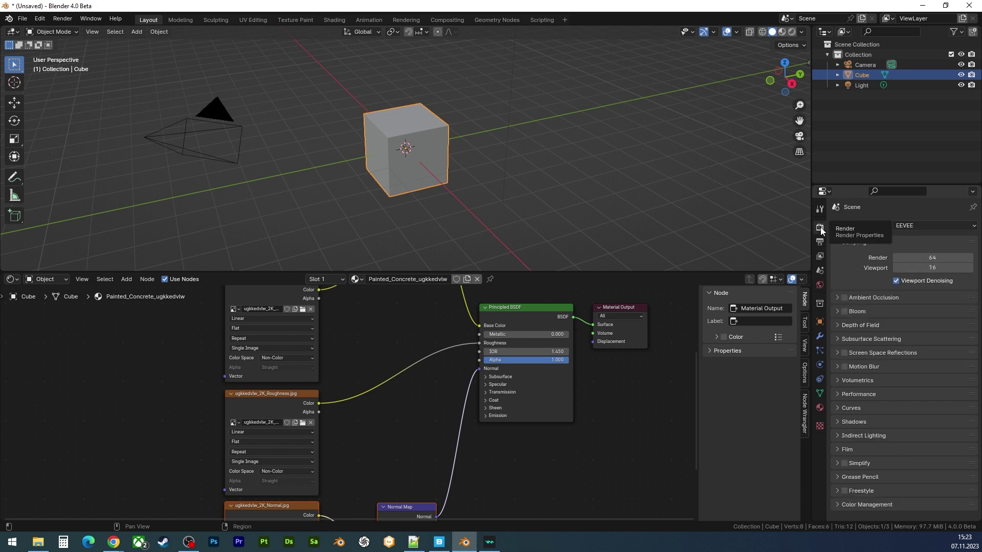
{"action": "left_click", "coordinate": [905, 225]}
{"action": "left_click", "coordinate": [904, 259]}
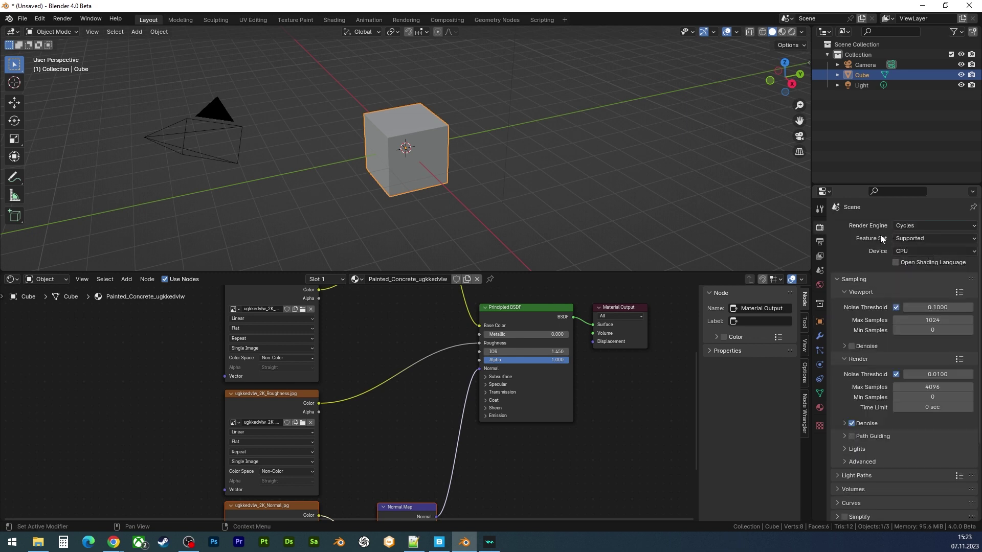
{"action": "left_click", "coordinate": [903, 240]}
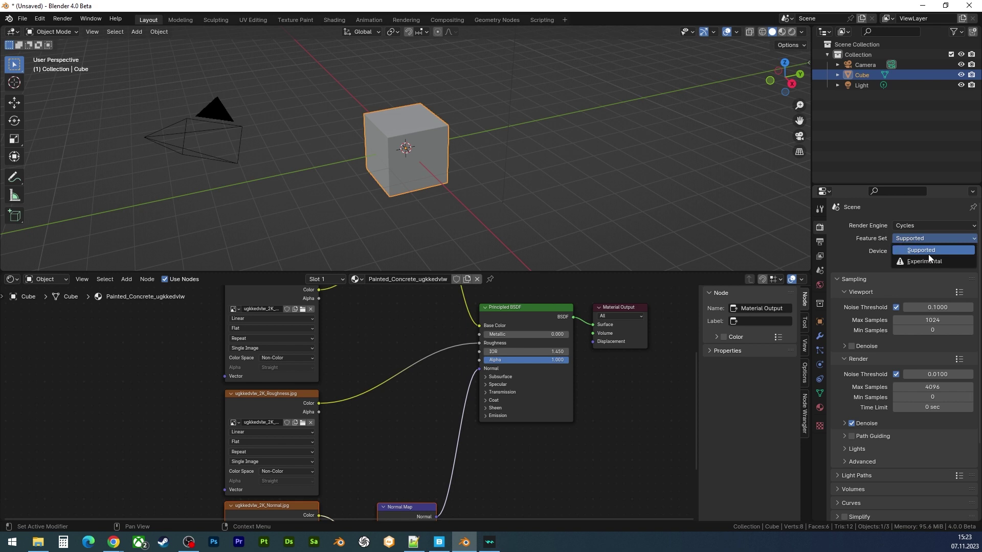
{"action": "left_click", "coordinate": [910, 260]}
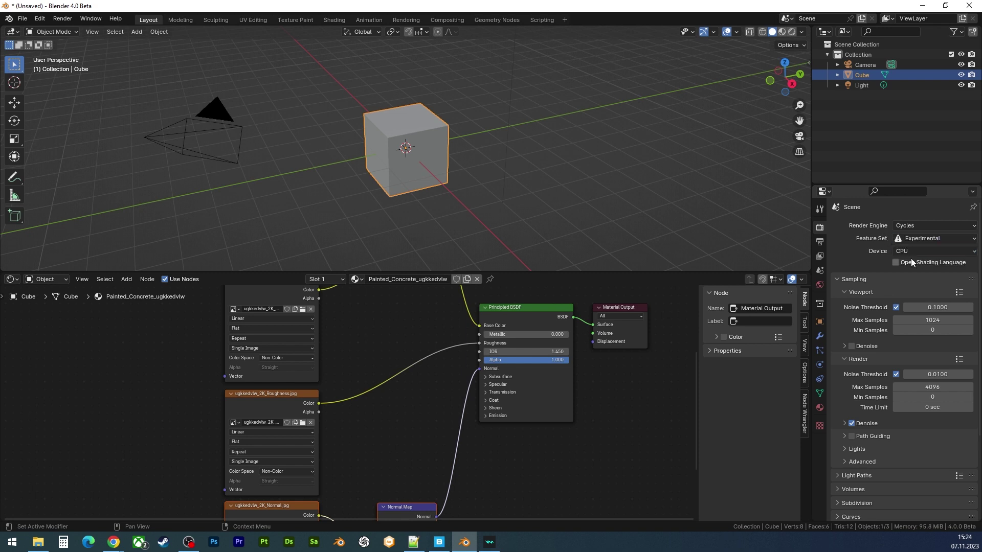
{"action": "key", "text": "alt+Tab"}
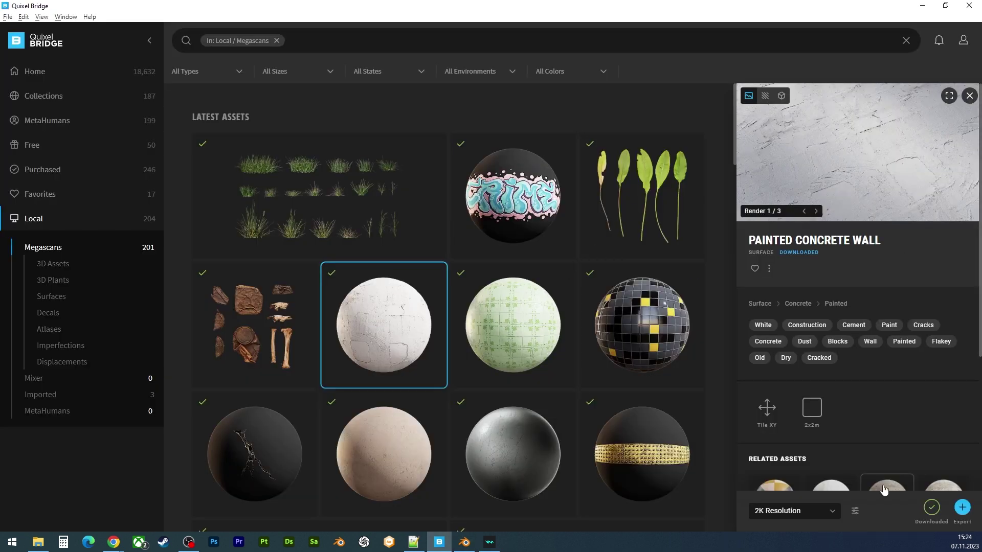
{"action": "left_click", "coordinate": [966, 510]}
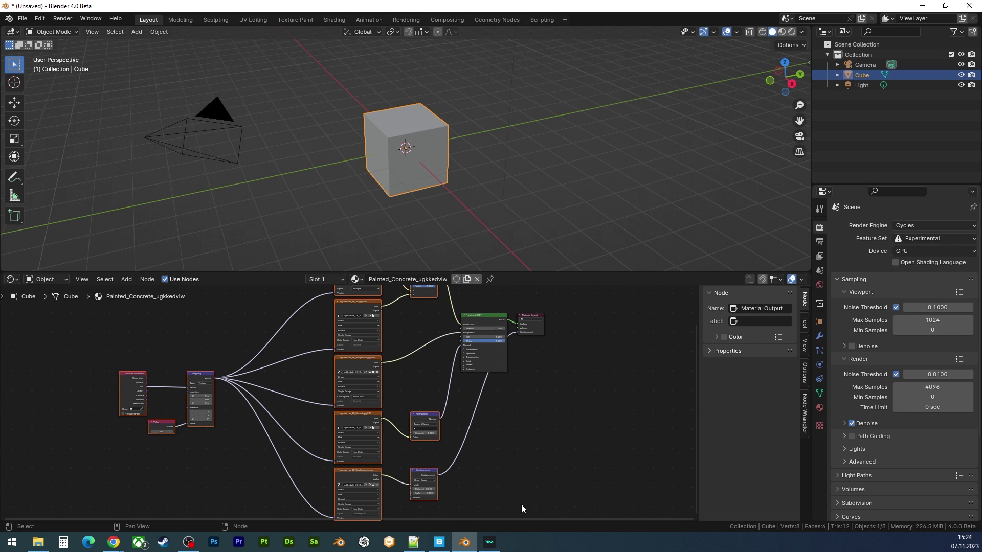
- Inspect the bottom image texture and Displacement nodes, frame the whole tree, then return to Bridge
{"action": "left_click_drag", "start_coordinate": [522, 508], "coordinate": [281, 476]}
{"action": "middle_click_drag", "start_coordinate": [300, 459], "coordinate": [314, 429]}
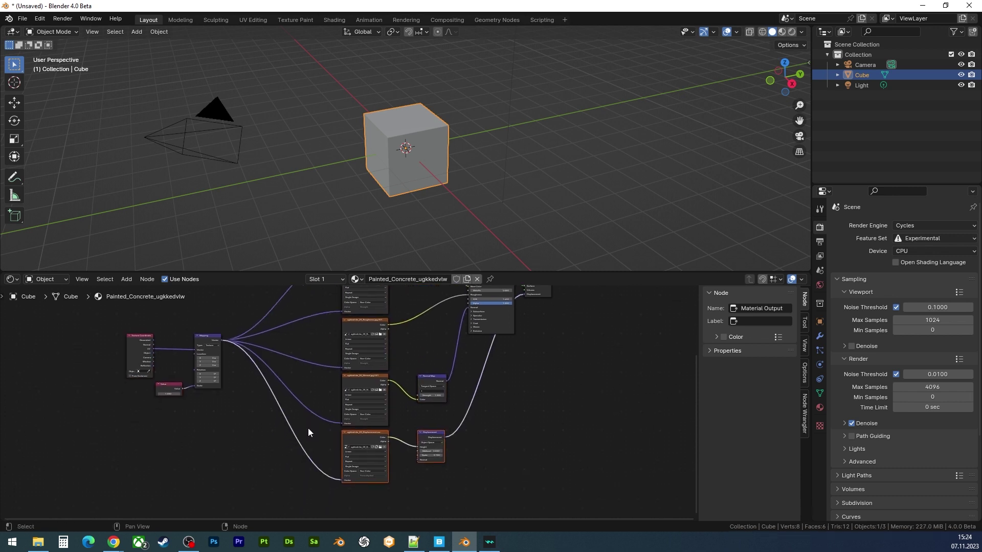
{"action": "scroll", "coordinate": [322, 445], "scroll_direction": "up", "scroll_amount": 2}
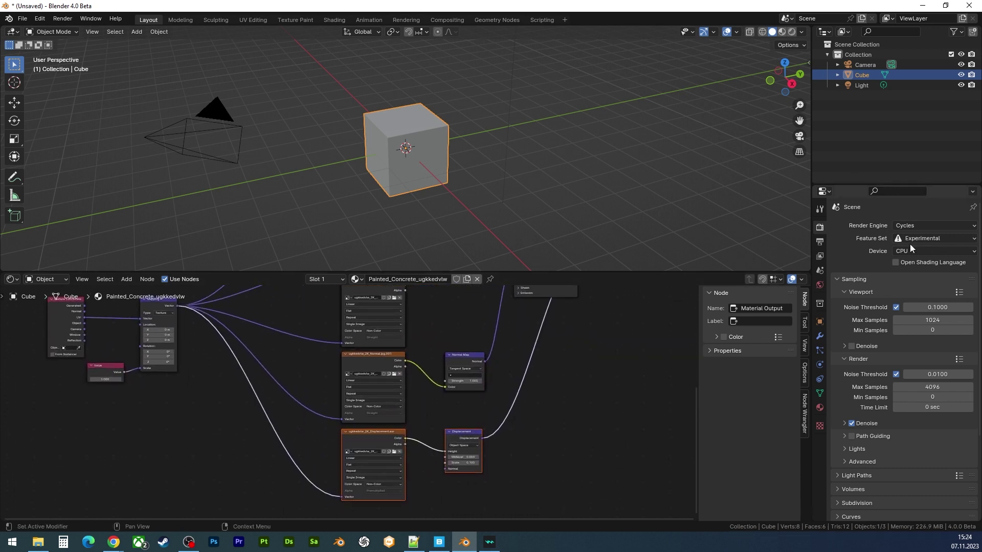
{"action": "middle_click_drag", "start_coordinate": [530, 438], "coordinate": [531, 377]}
{"action": "scroll", "coordinate": [531, 377], "scroll_direction": "up", "scroll_amount": 2}
{"action": "left_click_drag", "start_coordinate": [585, 465], "coordinate": [299, 349]}
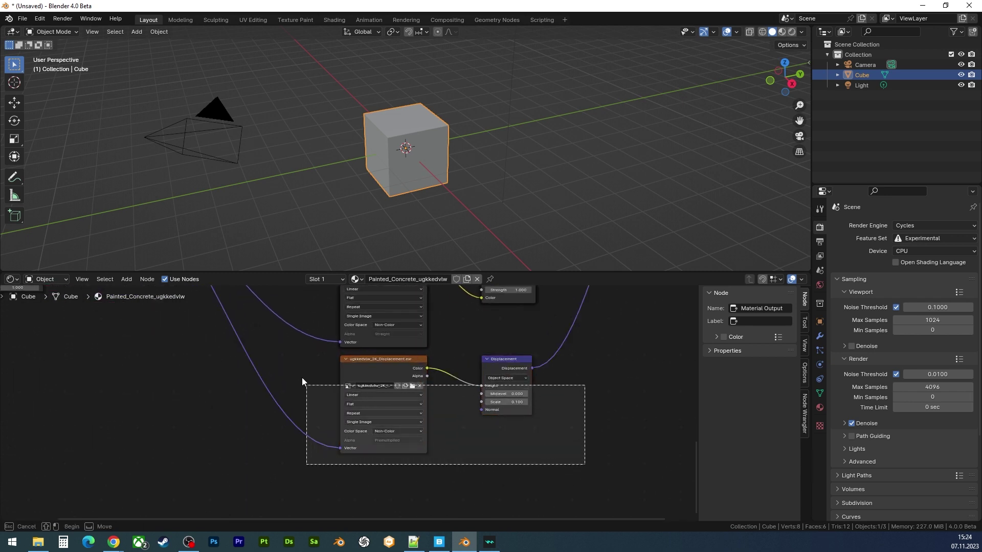
{"action": "key", "text": "Home"}
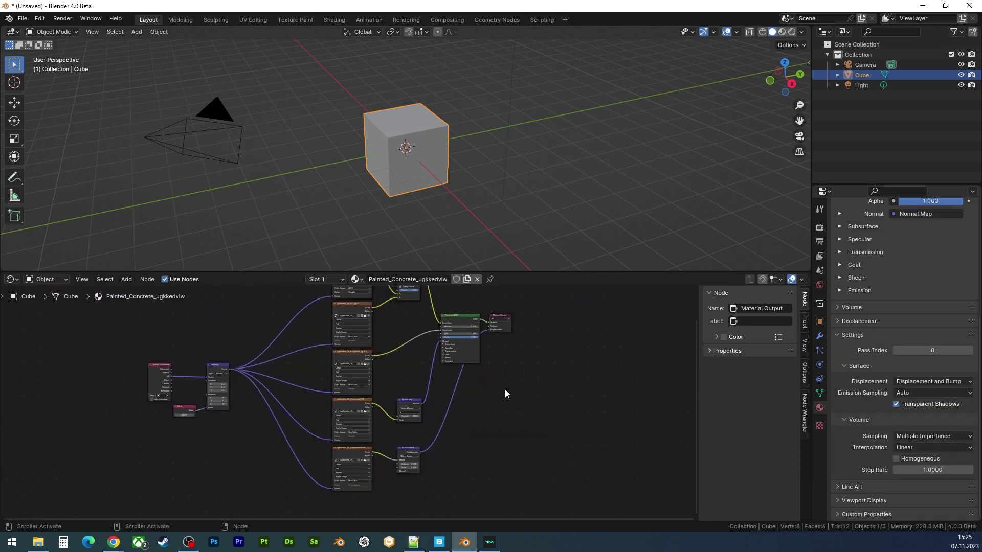
{"action": "key", "text": "alt+Tab"}
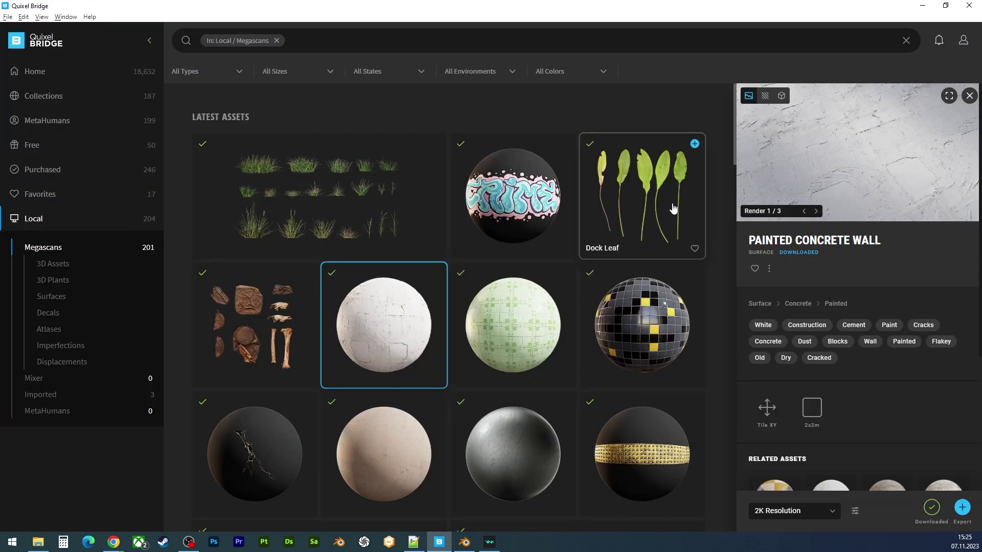
- Export the Dock Leaf asset from Quixel Bridge and go back to Blender
{"action": "left_click", "coordinate": [674, 209]}
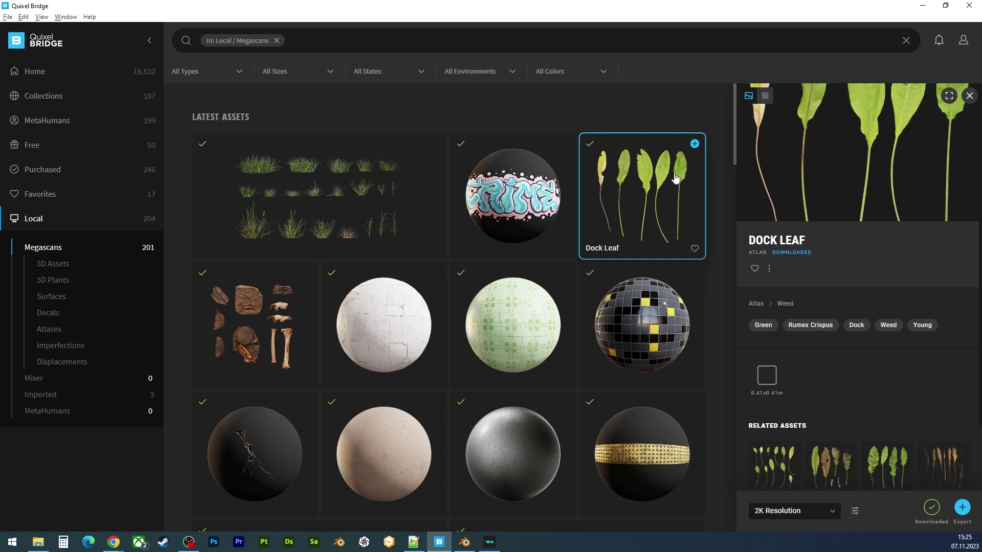
{"action": "left_click", "coordinate": [694, 144]}
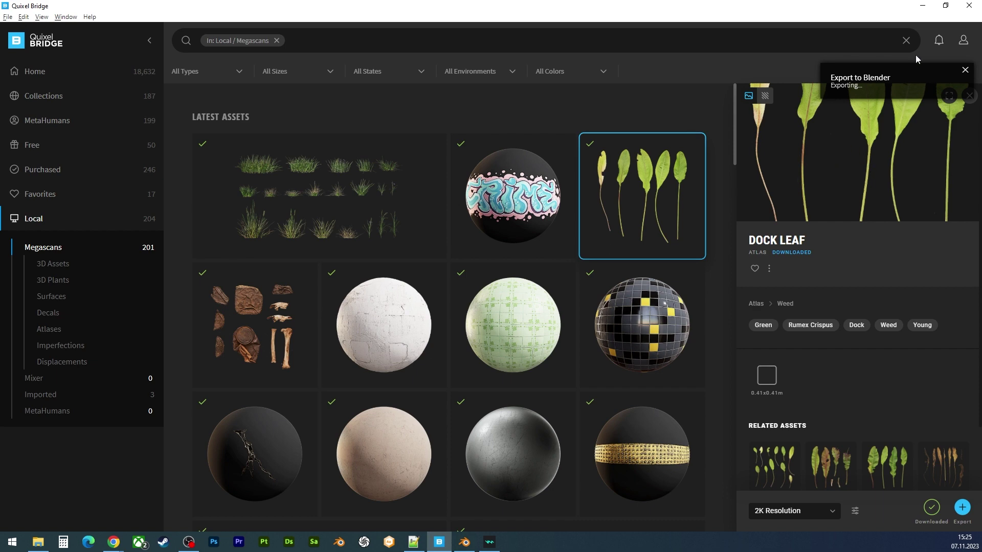
{"action": "left_click", "coordinate": [923, 5]}
- Switch the cube's material to Dock_Leaf_pjnadamp2
{"action": "left_click", "coordinate": [355, 279]}
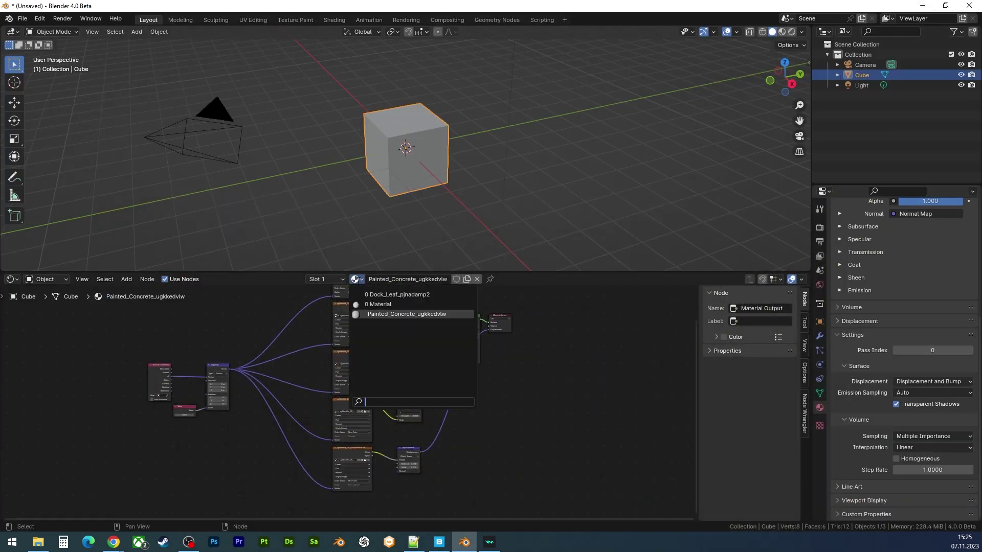
{"action": "left_click", "coordinate": [369, 294]}
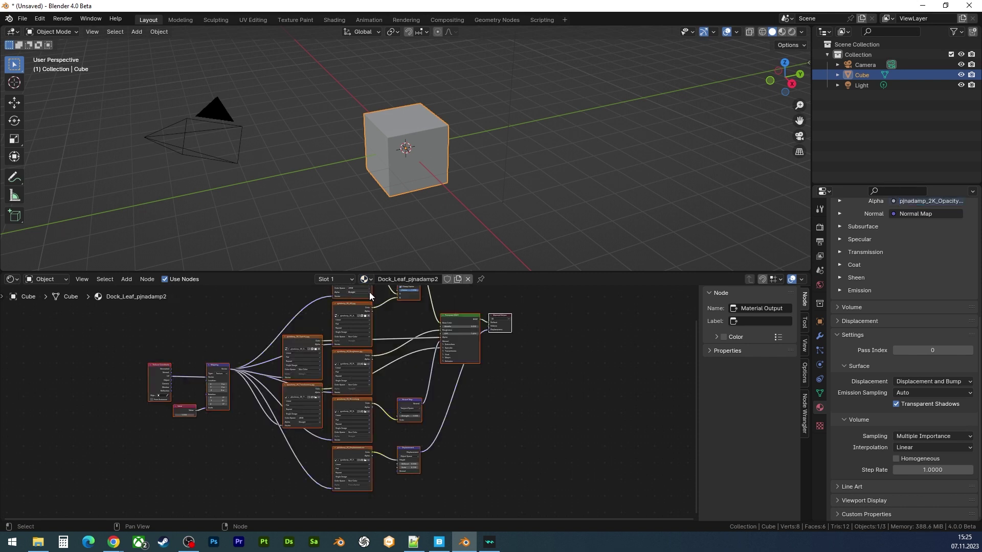
{"action": "scroll", "coordinate": [354, 370], "scroll_direction": "up", "scroll_amount": 2}
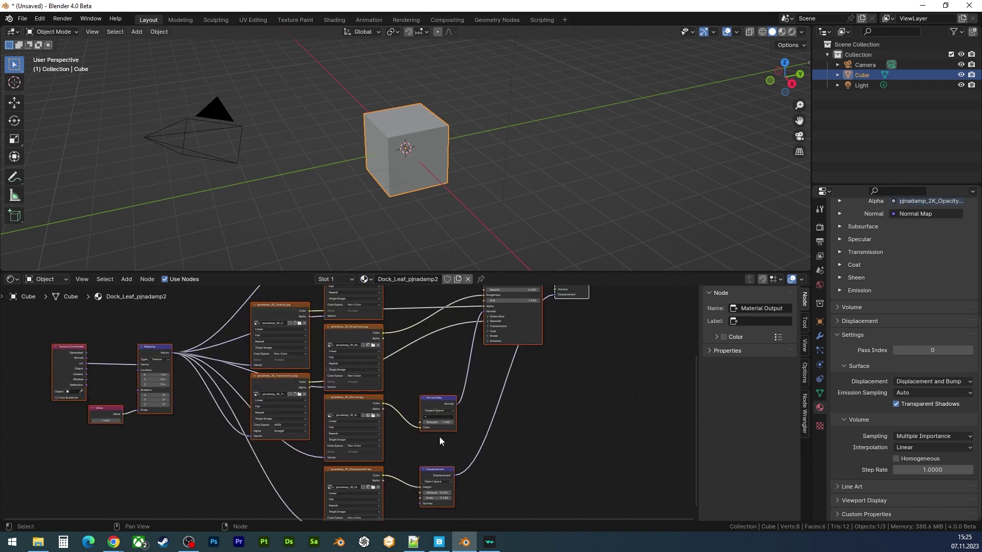
{"action": "scroll", "coordinate": [439, 379], "scroll_direction": "up", "scroll_amount": 1}
- Locate the Translucency image node and expand the Principled BSDF Specular settings
{"action": "middle_click_drag", "start_coordinate": [527, 451], "coordinate": [519, 518]}
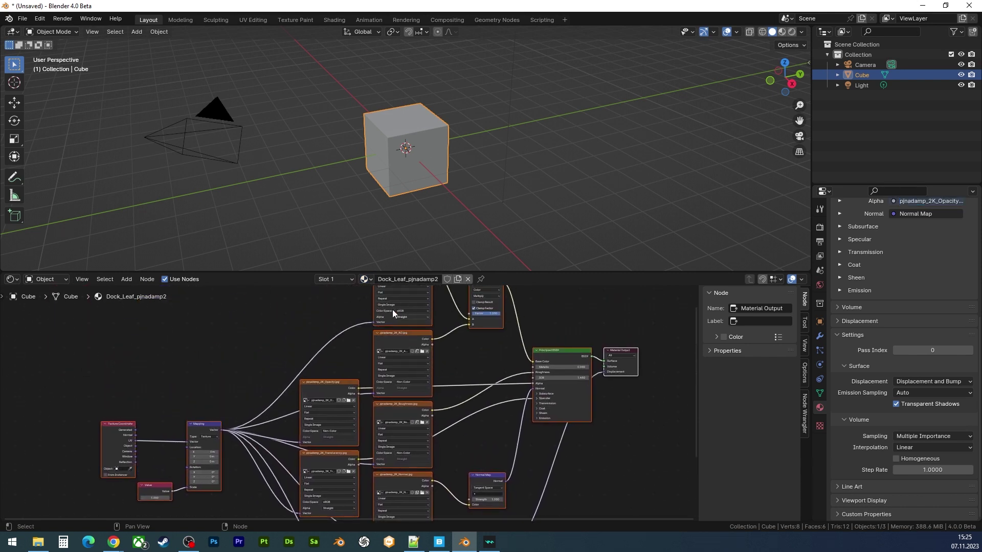
{"action": "scroll", "coordinate": [435, 460], "scroll_direction": "down", "scroll_amount": 2, "text": "shift"}
{"action": "scroll", "coordinate": [369, 430], "scroll_direction": "up", "scroll_amount": 2}
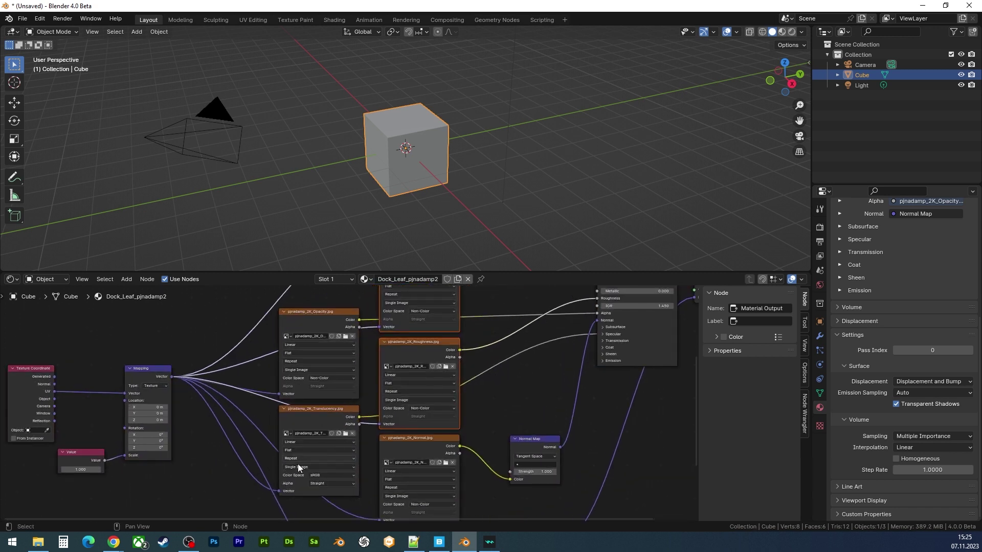
{"action": "left_click_drag", "start_coordinate": [262, 503], "coordinate": [363, 402]}
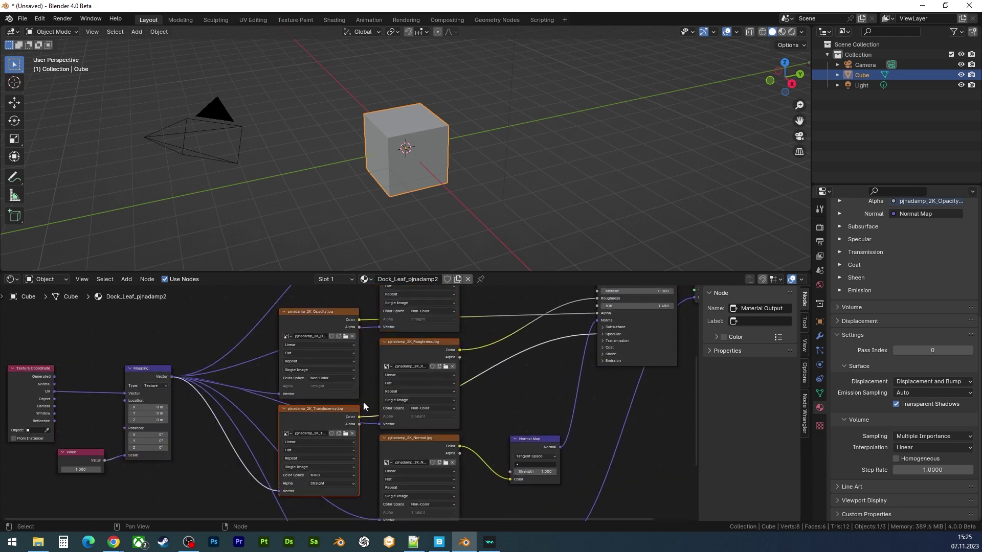
{"action": "left_click", "coordinate": [320, 416]}
{"action": "middle_click_drag", "start_coordinate": [537, 386], "coordinate": [423, 386], "text": "shift"}
{"action": "scroll", "coordinate": [512, 358], "scroll_direction": "up", "scroll_amount": 1}
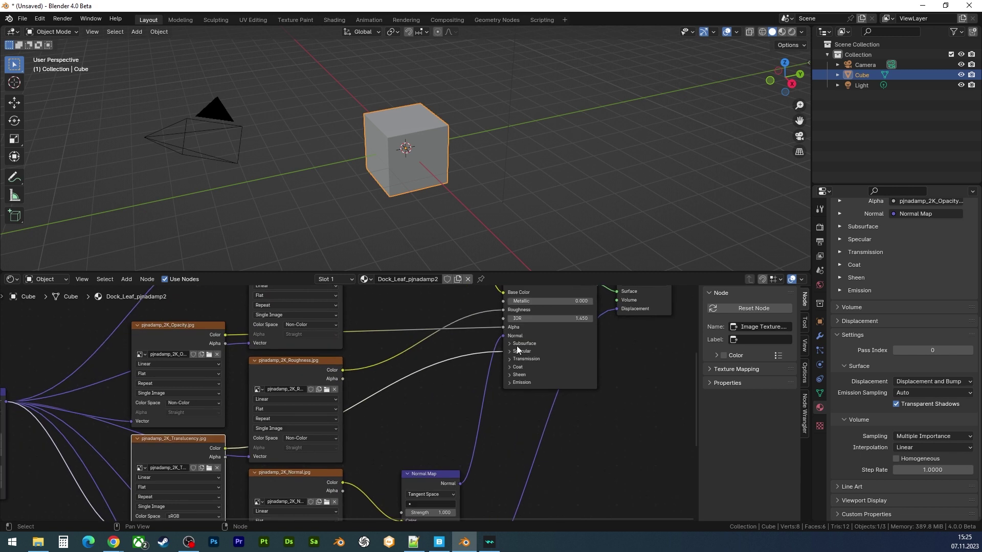
{"action": "left_click", "coordinate": [515, 352]}
{"action": "scroll", "coordinate": [433, 385], "scroll_direction": "down", "scroll_amount": 2, "text": "shift"}
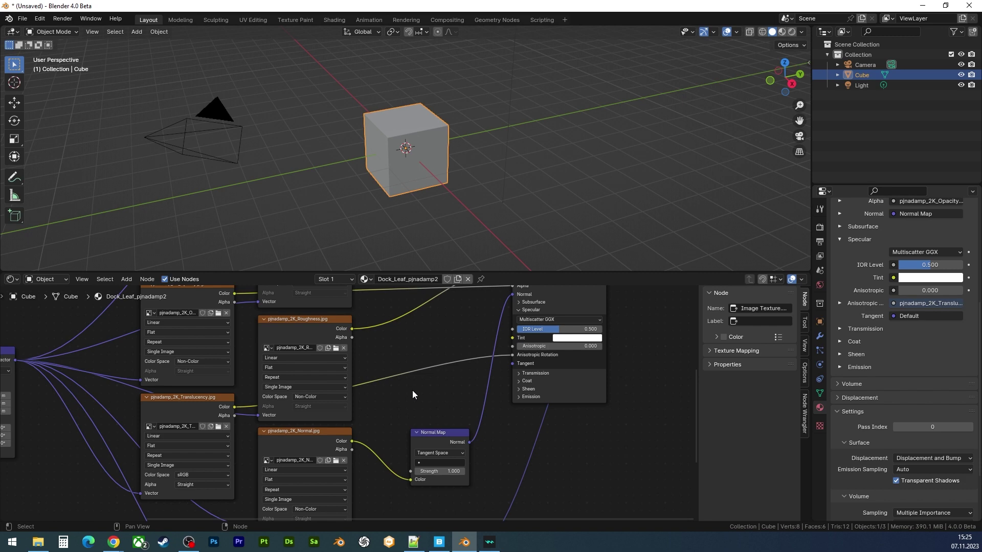
{"action": "scroll", "coordinate": [285, 434], "scroll_direction": "down", "scroll_amount": 2}
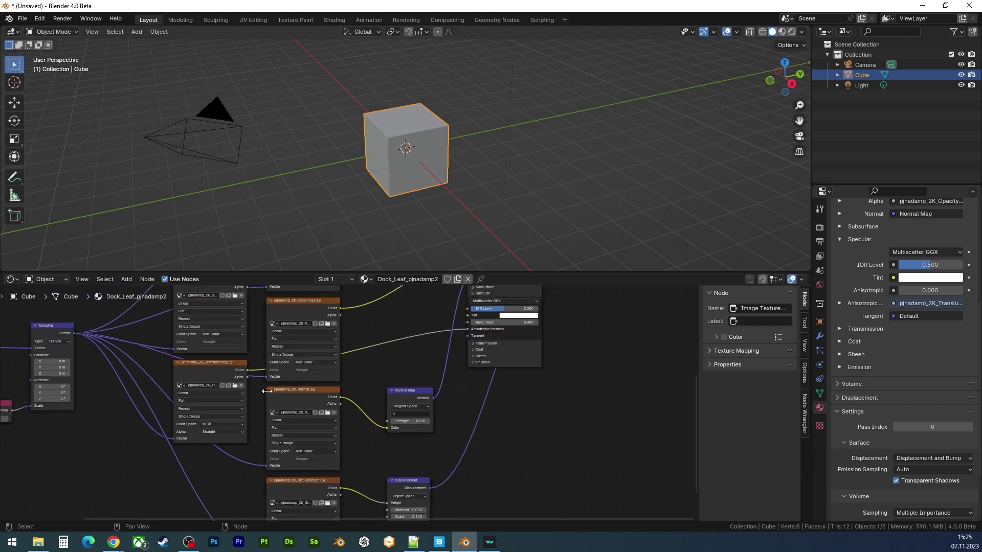
{"action": "scroll", "coordinate": [207, 425], "scroll_direction": "down", "scroll_amount": 1}
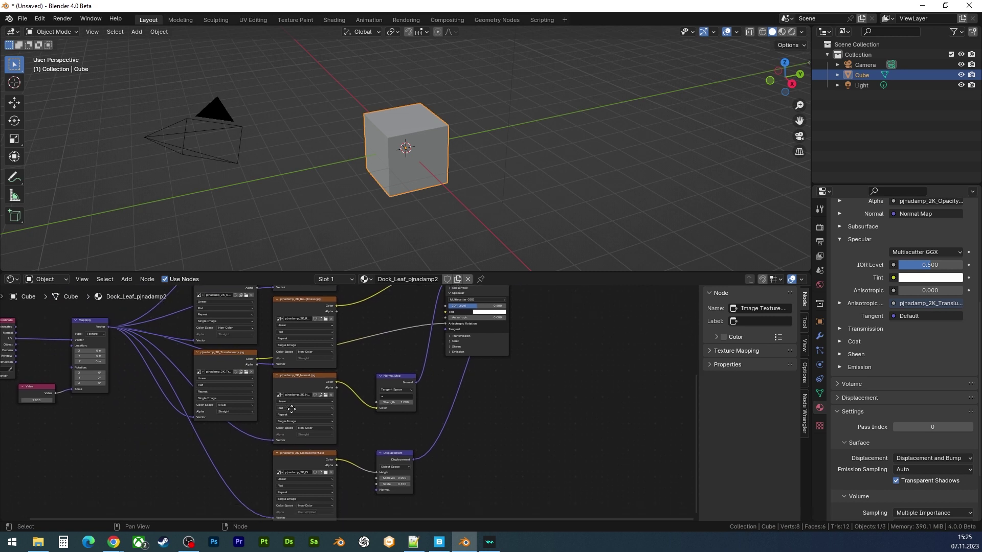
- Cut the Translucency-to-Anisotropic Rotation link and feed Translucency colour into a new Translucent BSDF
{"action": "left_click", "coordinate": [258, 361]}
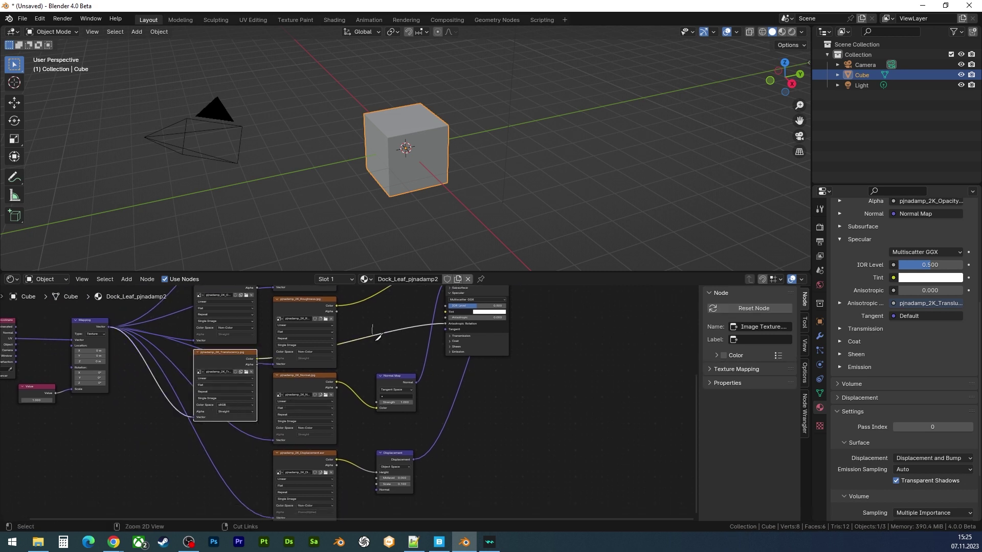
{"action": "right_click_drag", "start_coordinate": [376, 330], "coordinate": [379, 352], "text": "ctrl"}
{"action": "left_click_drag", "start_coordinate": [257, 359], "coordinate": [618, 394]}
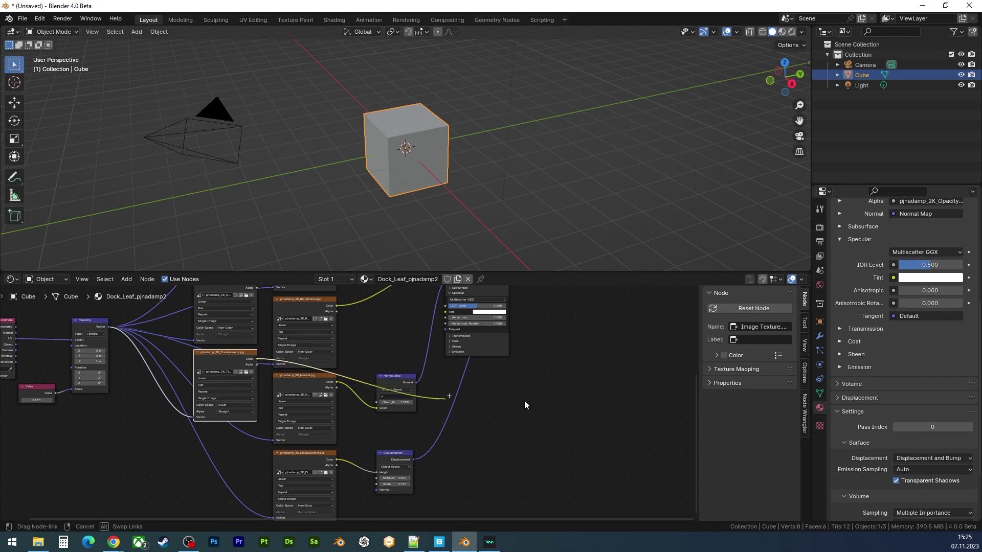
{"action": "type", "text": "tra"}
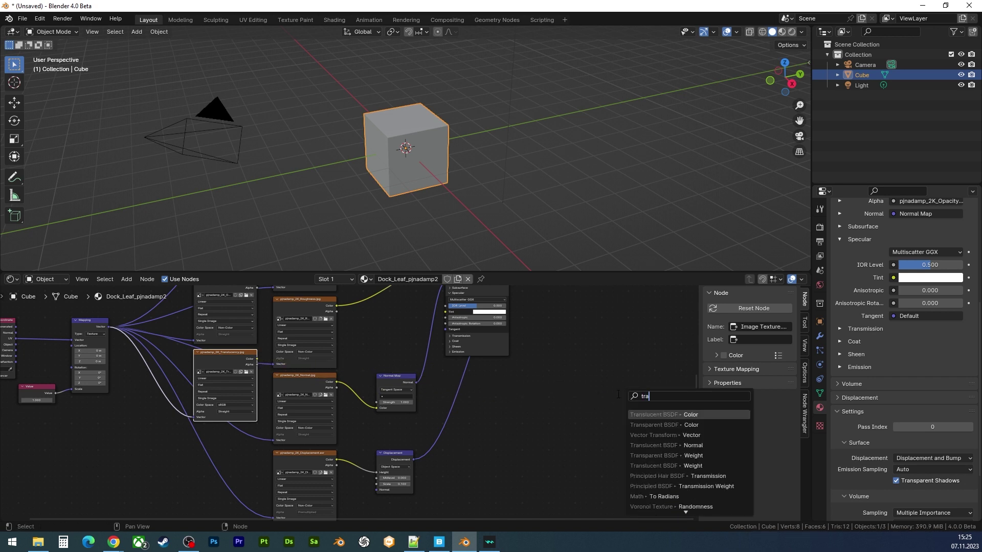
{"action": "left_click", "coordinate": [640, 413]}
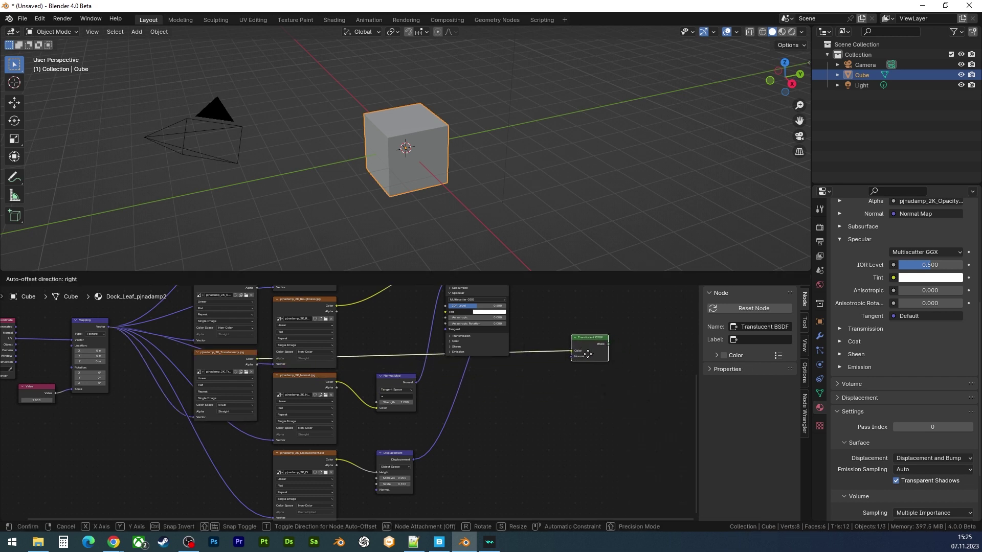
{"action": "middle_click_drag", "start_coordinate": [571, 369], "coordinate": [492, 408]}
- Add a Mix Shader blending Principled and Translucent BSDFs, with Opacity colour as factor
{"action": "left_click_drag", "start_coordinate": [491, 406], "coordinate": [530, 364]}
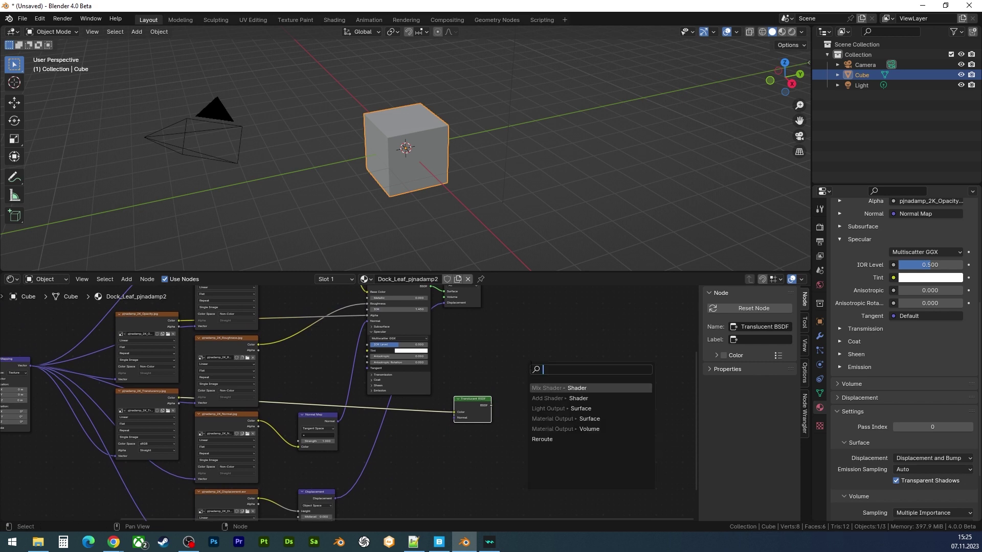
{"action": "type", "text": "mix"}
{"action": "left_click", "coordinate": [547, 389]}
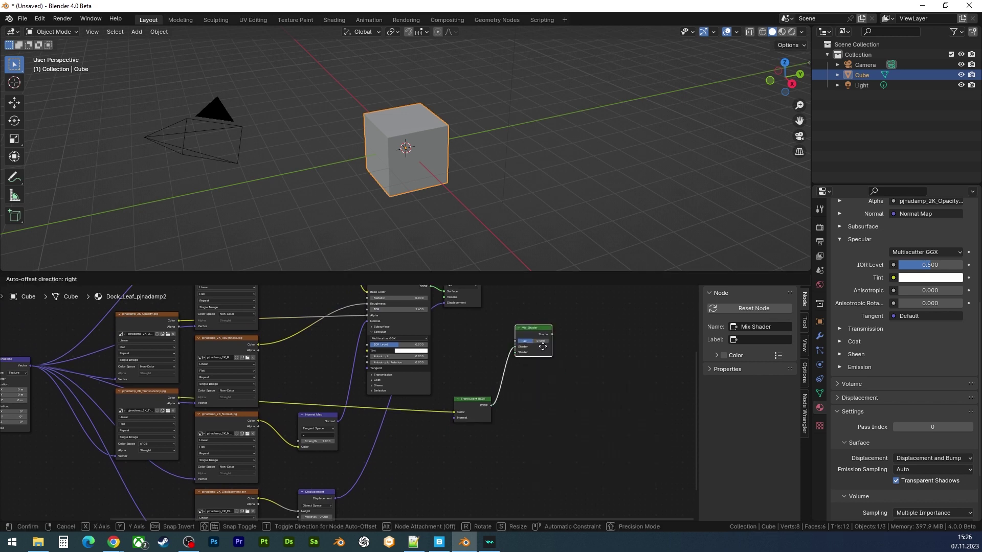
{"action": "middle_click_drag", "start_coordinate": [460, 327], "coordinate": [433, 368]}
{"action": "left_click_drag", "start_coordinate": [402, 333], "coordinate": [486, 388]}
{"action": "left_click_drag", "start_coordinate": [462, 452], "coordinate": [487, 395]}
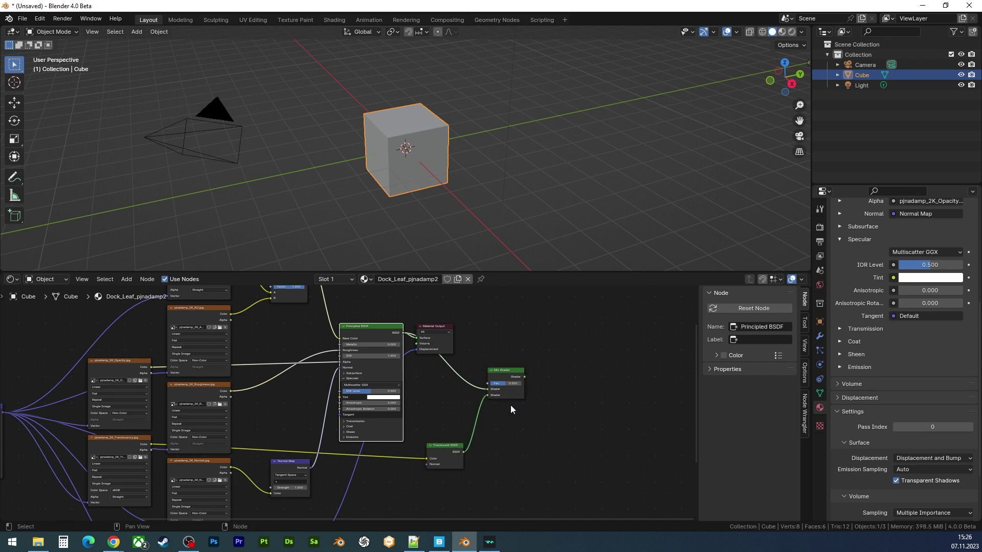
{"action": "middle_click_drag", "start_coordinate": [491, 365], "coordinate": [437, 387]}
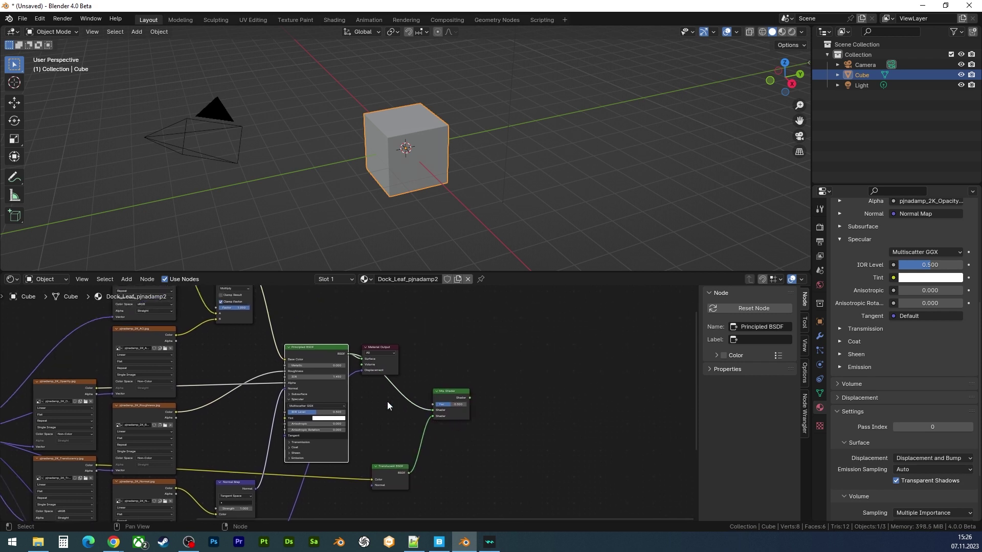
{"action": "mouse_move", "coordinate": [97, 388]}
{"action": "left_mouse_down"}
{"action": "mouse_move", "coordinate": [458, 402]}
{"action": "mouse_move", "coordinate": [361, 361]}
{"action": "left_mouse_up"}
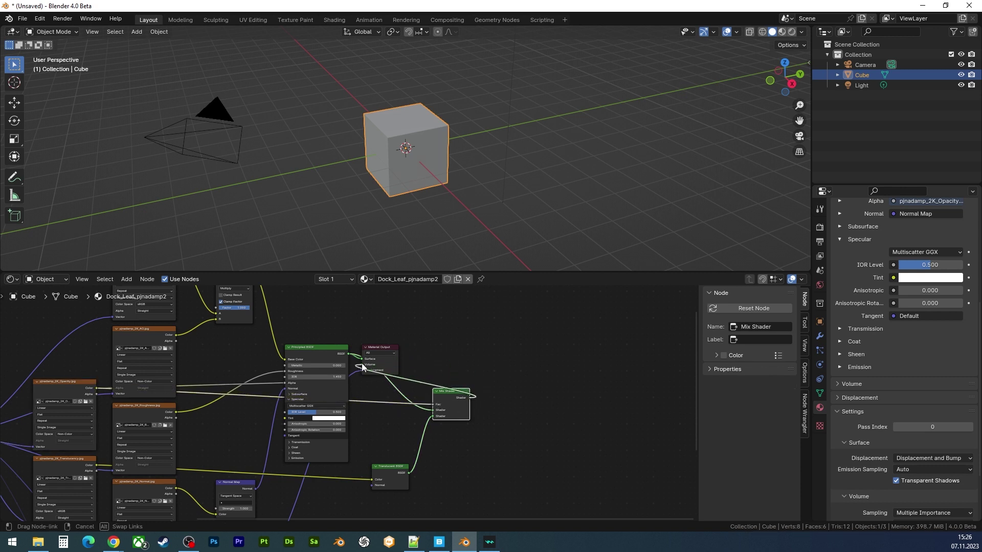
- Move the Material Output node right and zoom in on the Texture Coordinate and Mapping nodes
{"action": "key", "text": "g"}
{"action": "left_click", "coordinate": [593, 407]}
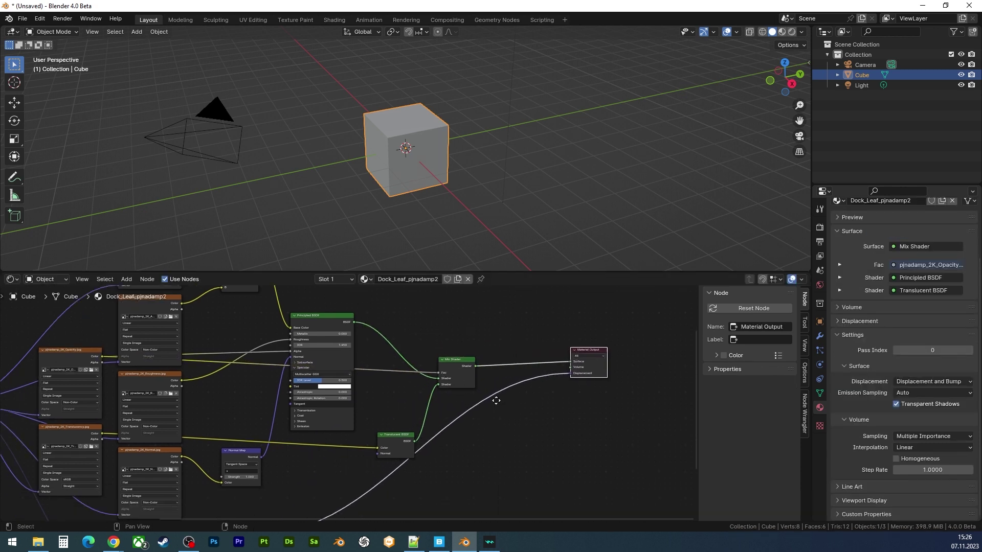
{"action": "scroll", "coordinate": [493, 401], "scroll_direction": "down", "scroll_amount": 3}
{"action": "mouse_move", "coordinate": [445, 423]}
{"action": "middle_mouse_down"}
{"action": "mouse_move", "coordinate": [490, 369]}
{"action": "mouse_move", "coordinate": [556, 403]}
{"action": "middle_mouse_up"}
{"action": "left_click_drag", "start_coordinate": [240, 427], "coordinate": [306, 360]}
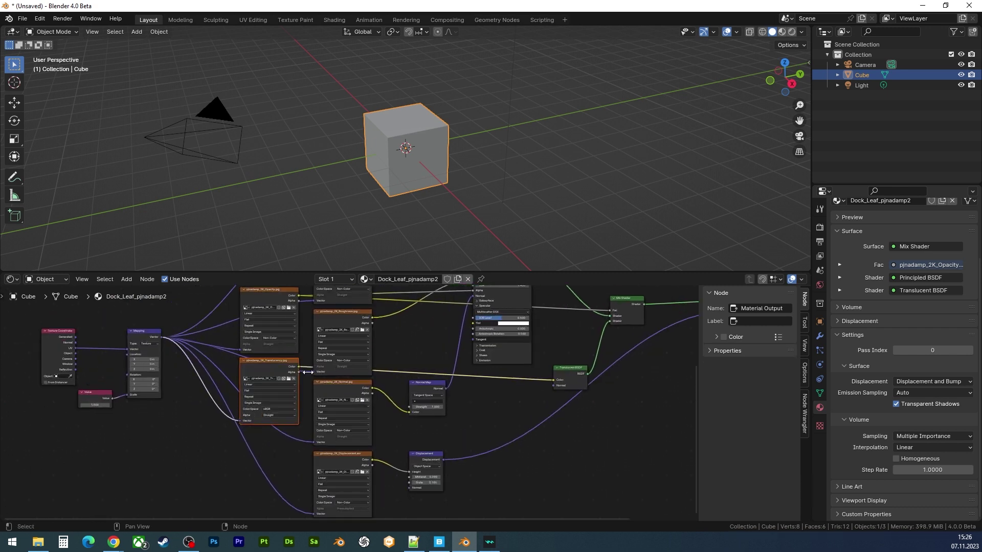
{"action": "scroll", "coordinate": [277, 383], "scroll_direction": "up", "scroll_amount": 1}
{"action": "scroll", "coordinate": [278, 384], "scroll_direction": "up", "scroll_amount": 1}
{"action": "scroll", "coordinate": [321, 378], "scroll_direction": "up", "scroll_amount": 1}
{"action": "middle_click_drag", "start_coordinate": [348, 388], "coordinate": [287, 422]}
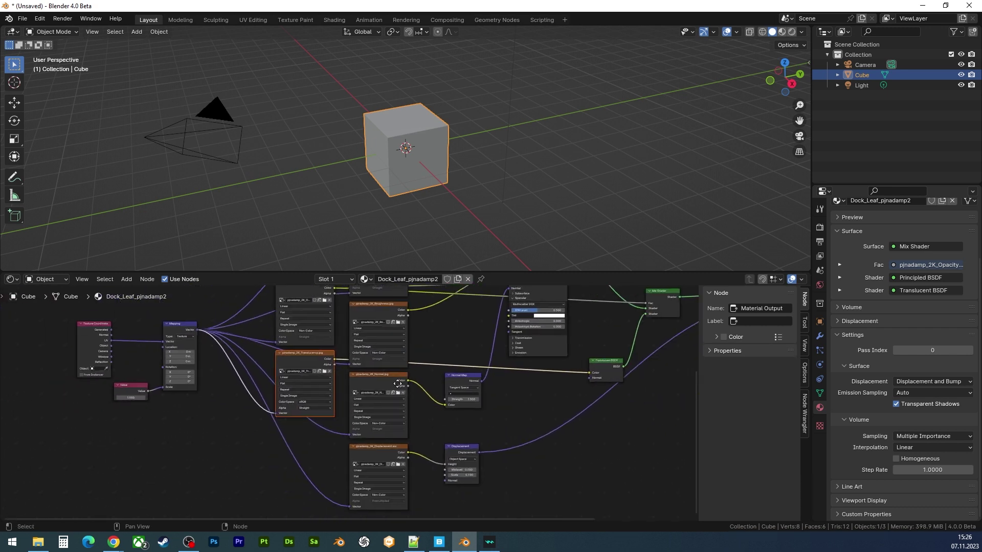
{"action": "left_click_drag", "start_coordinate": [174, 453], "coordinate": [270, 398]}
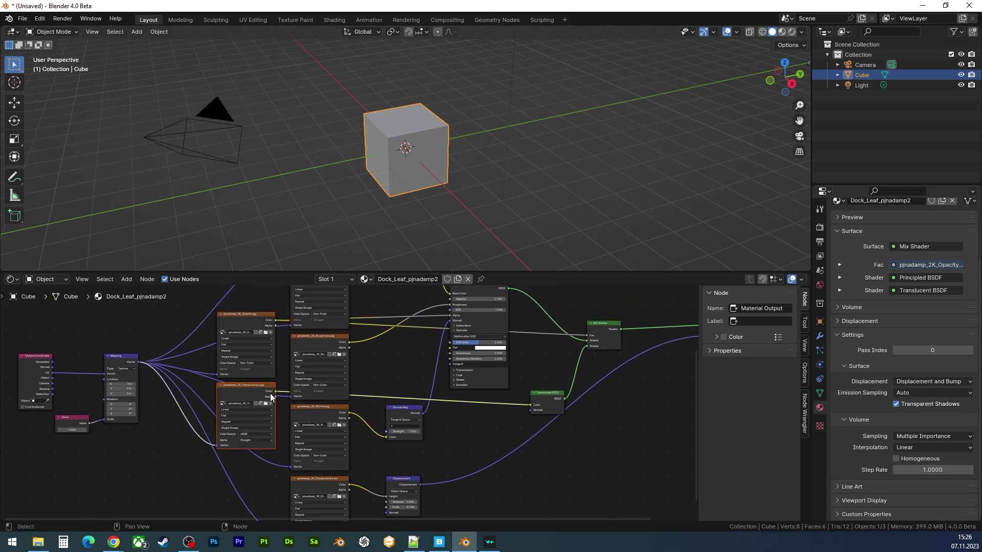
{"action": "key", "text": "KP_Decimal"}
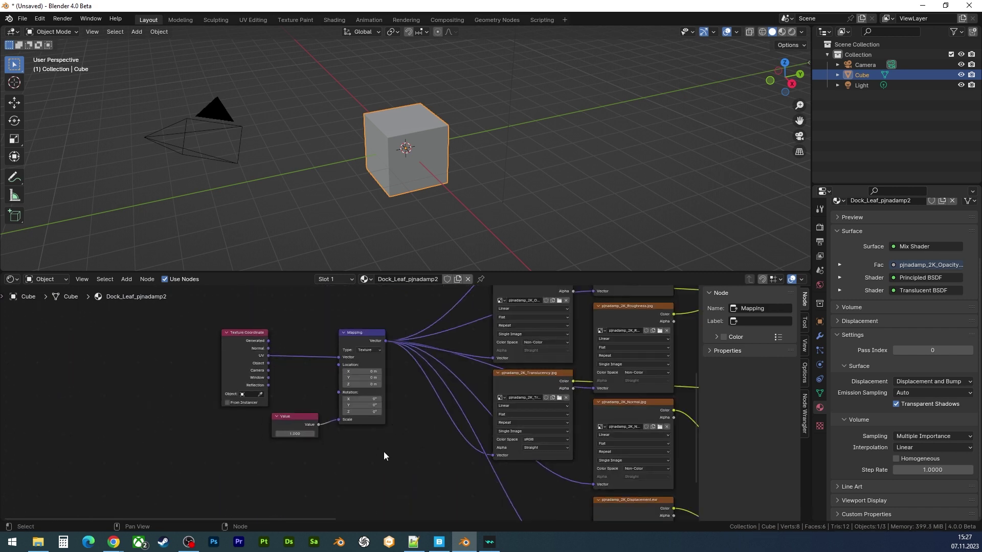
- Disconnect the Value node from the Mapping scale and set Mapping Scale X to 2.000
{"action": "left_click_drag", "start_coordinate": [327, 485], "coordinate": [258, 411]}
{"action": "scroll", "coordinate": [266, 416], "scroll_direction": "up", "scroll_amount": 1}
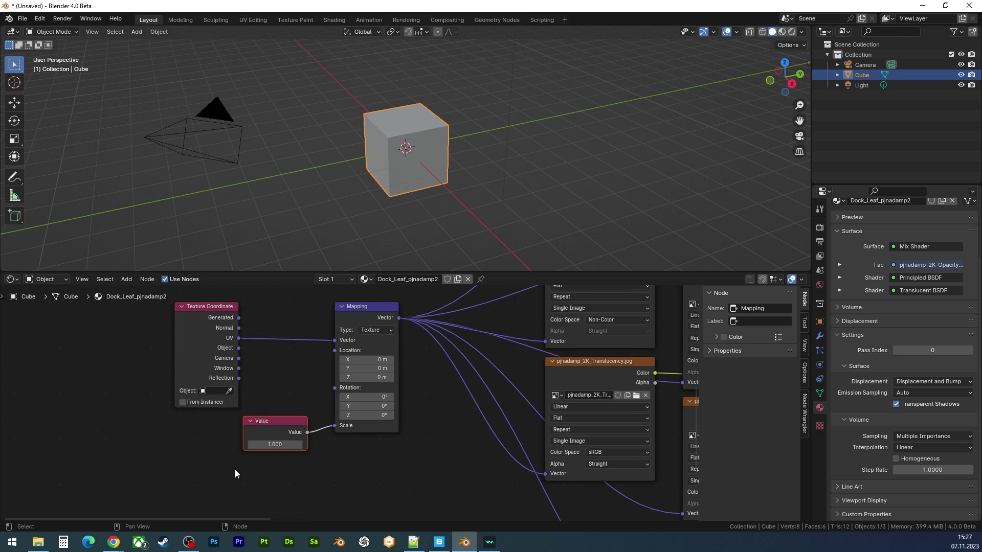
{"action": "mouse_move", "coordinate": [222, 478]}
{"action": "left_mouse_down"}
{"action": "mouse_move", "coordinate": [346, 426]}
{"action": "mouse_move", "coordinate": [314, 442]}
{"action": "left_mouse_up"}
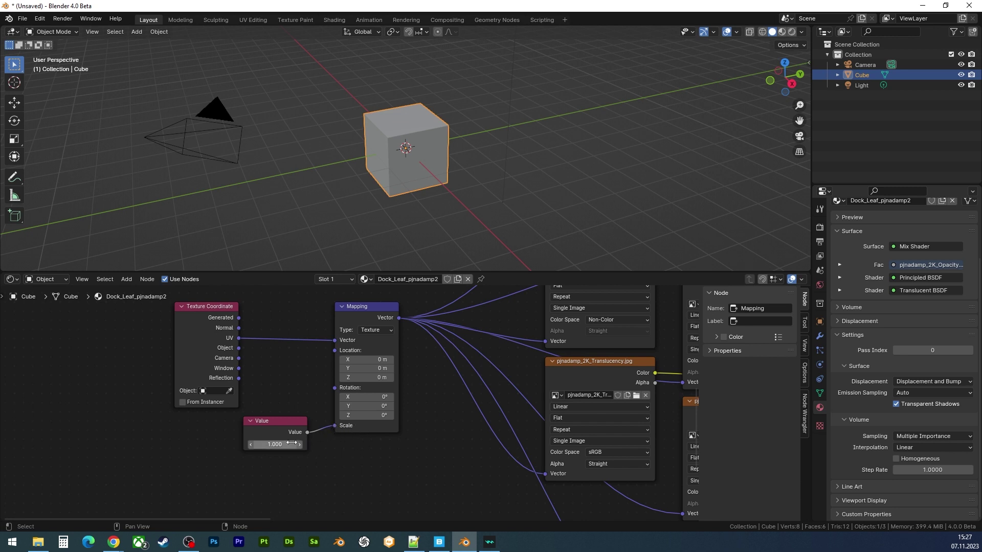
{"action": "left_click_drag", "start_coordinate": [277, 445], "coordinate": [317, 444]}
{"action": "left_click_drag", "start_coordinate": [337, 425], "coordinate": [333, 425]}
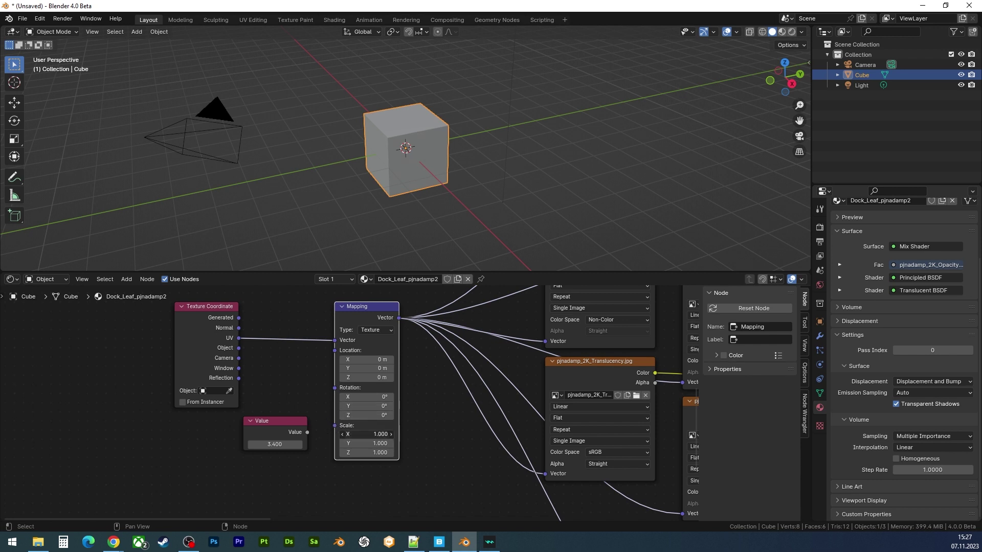
{"action": "left_click_drag", "start_coordinate": [360, 434], "coordinate": [409, 435]}
{"action": "left_click", "coordinate": [361, 434]}
{"action": "type", "text": "2"}
{"action": "key", "text": "Return"}
{"action": "scroll", "coordinate": [431, 418], "scroll_direction": "down", "scroll_amount": 4}
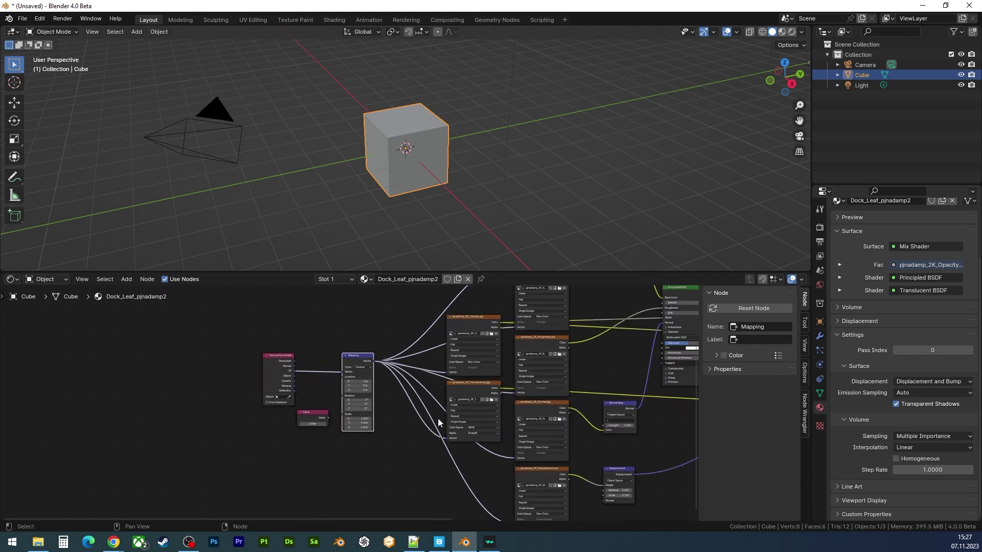
{"action": "scroll", "coordinate": [351, 385], "scroll_direction": "up", "scroll_amount": 3}
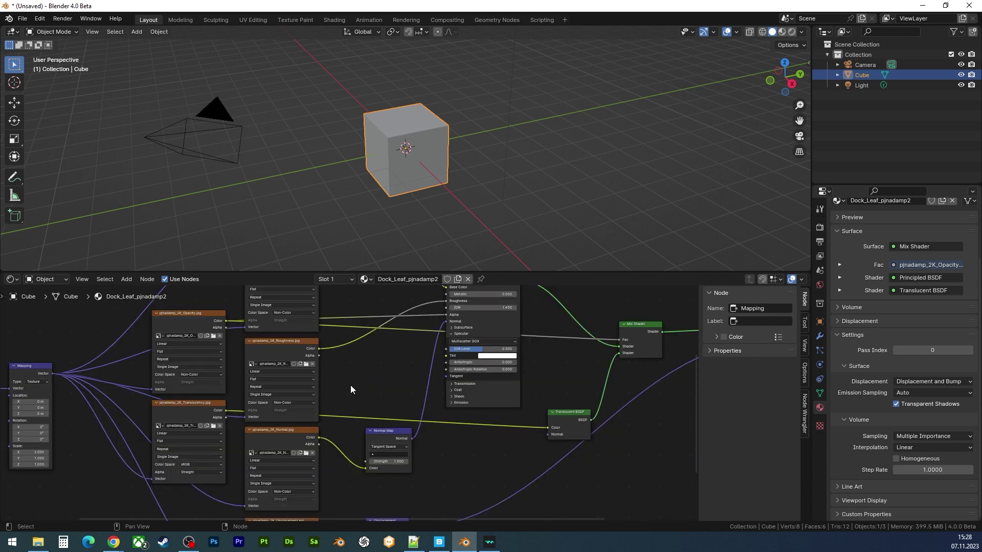
- Export Concrete_tile from Bridge's Local > Imported assets and return to Blender
{"action": "key", "text": "alt+Tab"}
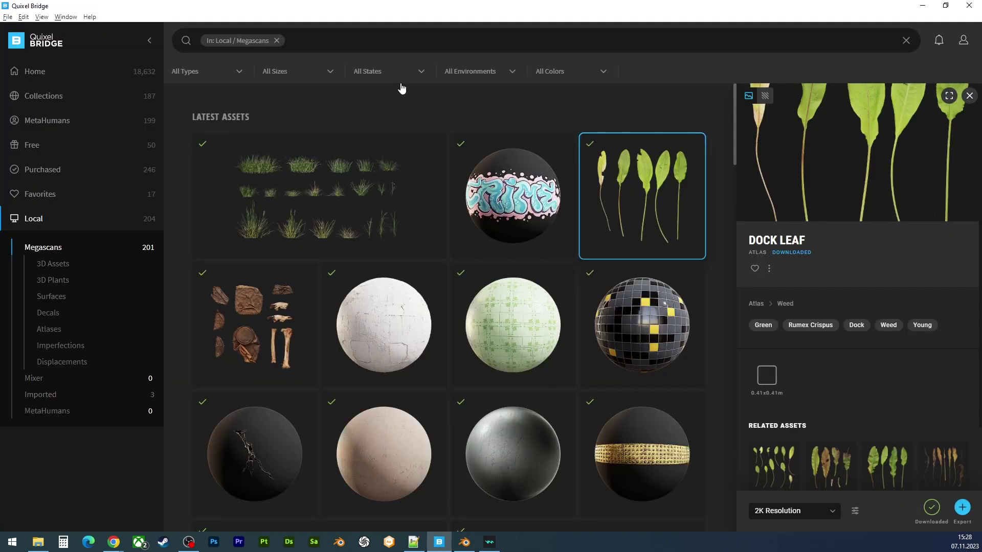
{"action": "mouse_move", "coordinate": [384, 322]}
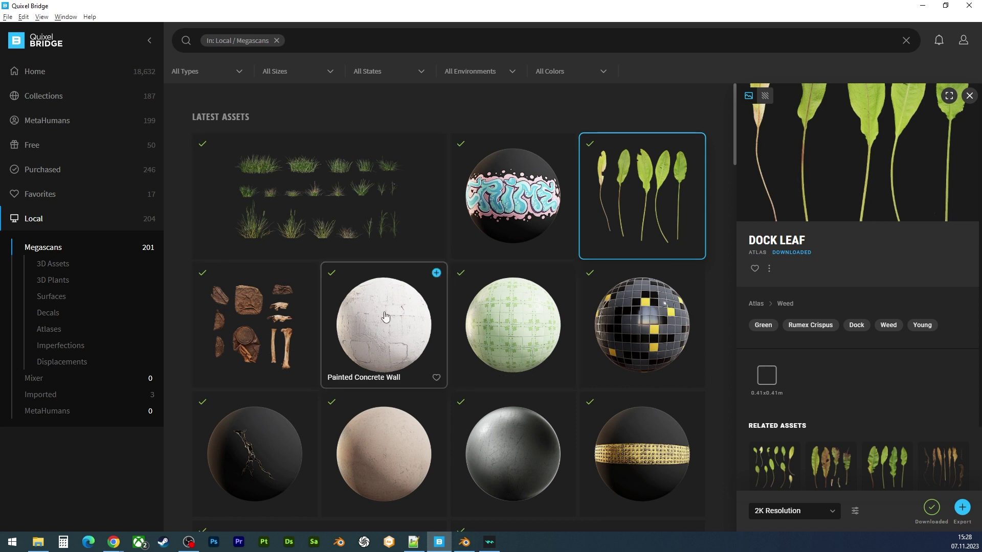
{"action": "left_click", "coordinate": [101, 395]}
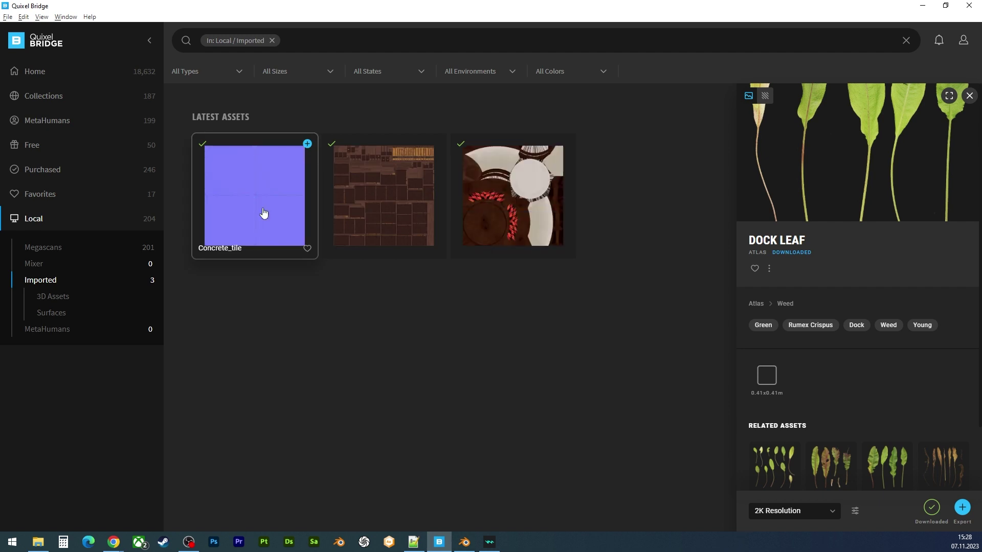
{"action": "left_click", "coordinate": [307, 144]}
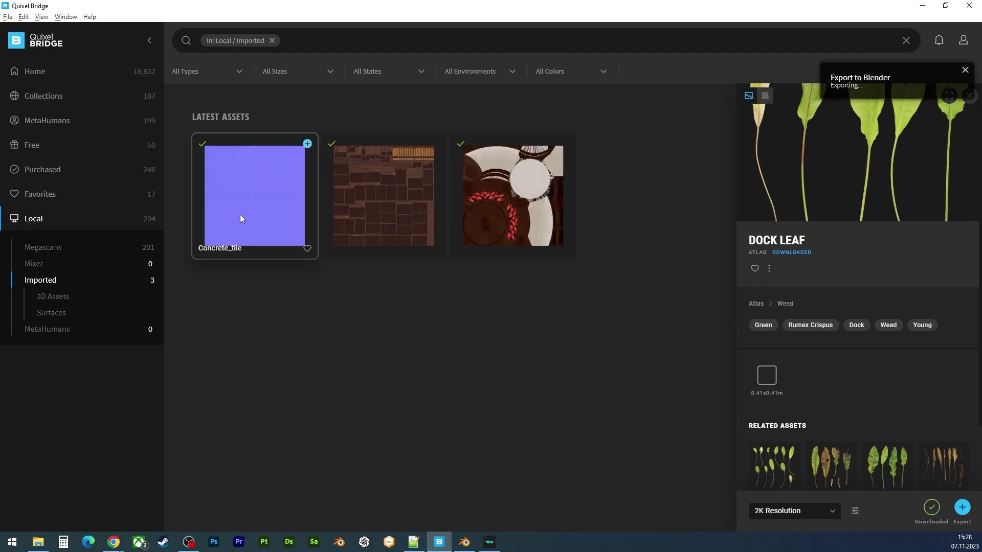
{"action": "key", "text": "alt+Tab"}
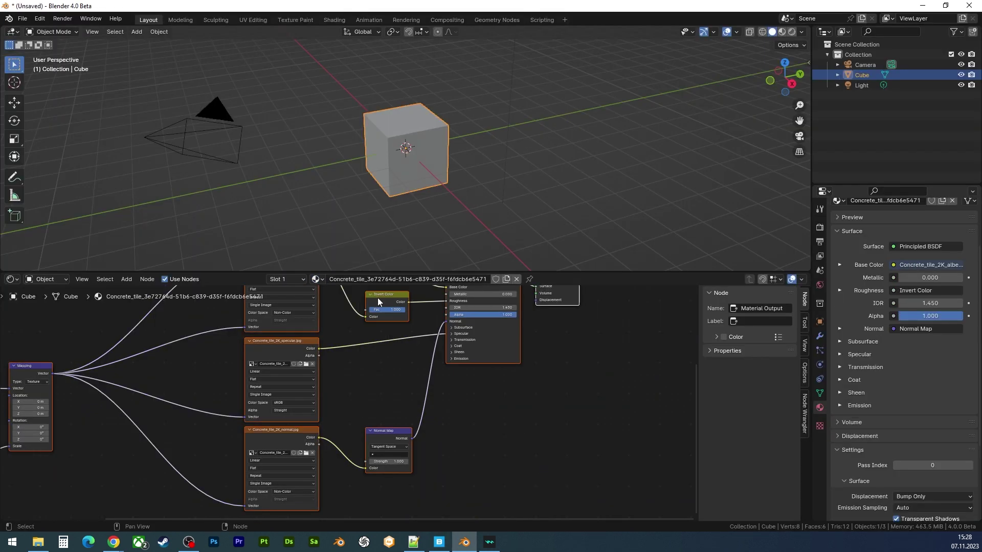
{"action": "scroll", "coordinate": [398, 323], "scroll_direction": "down", "scroll_amount": 2}
{"action": "scroll", "coordinate": [409, 348], "scroll_direction": "down", "scroll_amount": 2}
{"action": "scroll", "coordinate": [397, 351], "scroll_direction": "down", "scroll_amount": 1}
{"action": "scroll", "coordinate": [358, 368], "scroll_direction": "down", "scroll_amount": 2}
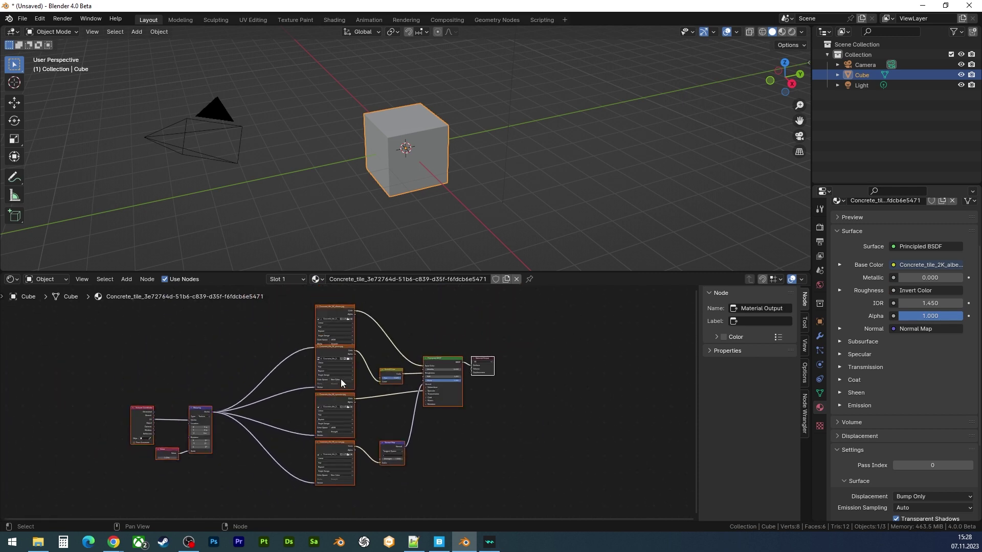
{"action": "scroll", "coordinate": [353, 353], "scroll_direction": "up", "scroll_amount": 2}
{"action": "scroll", "coordinate": [363, 324], "scroll_direction": "up", "scroll_amount": 1}
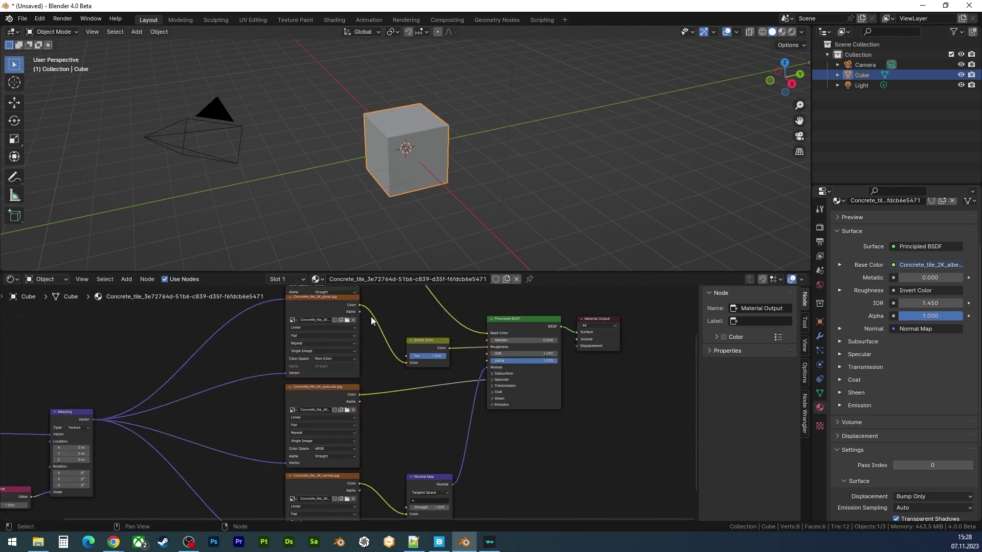
{"action": "scroll", "coordinate": [358, 331], "scroll_direction": "up", "scroll_amount": 1}
{"action": "left_click_drag", "start_coordinate": [190, 410], "coordinate": [296, 352]}
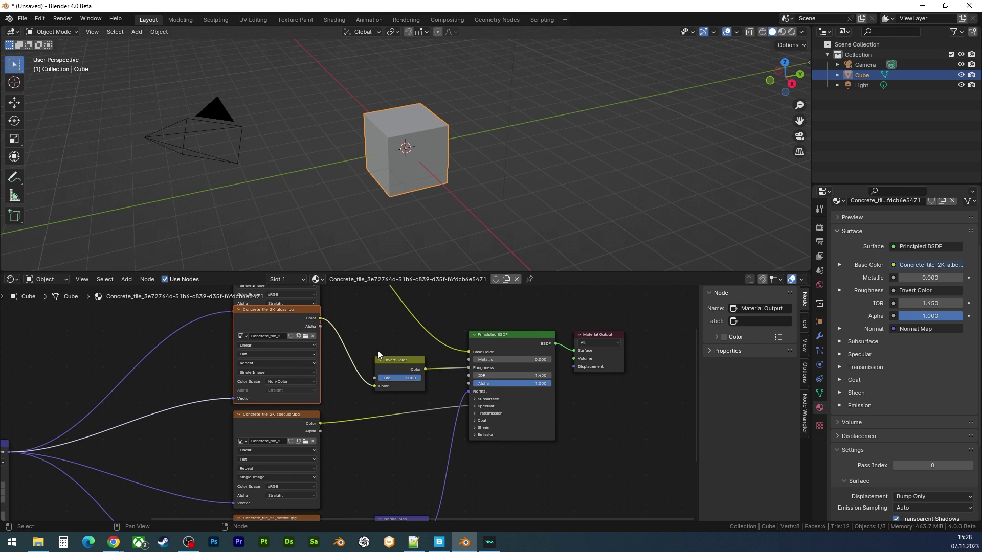
{"action": "left_click_drag", "start_coordinate": [377, 351], "coordinate": [403, 393]}
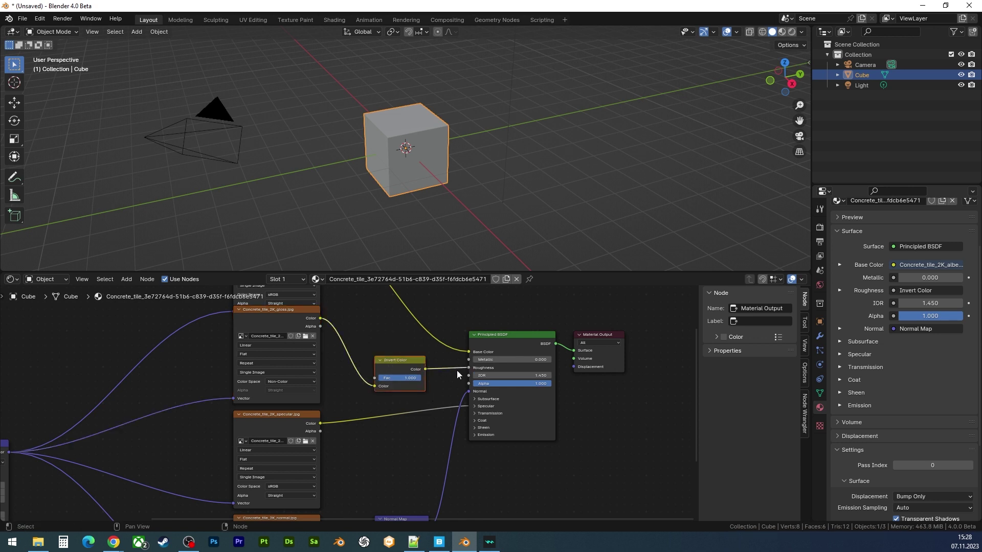
{"action": "scroll", "coordinate": [370, 389], "scroll_direction": "down", "scroll_amount": 2}
{"action": "left_click_drag", "start_coordinate": [190, 489], "coordinate": [286, 435]}
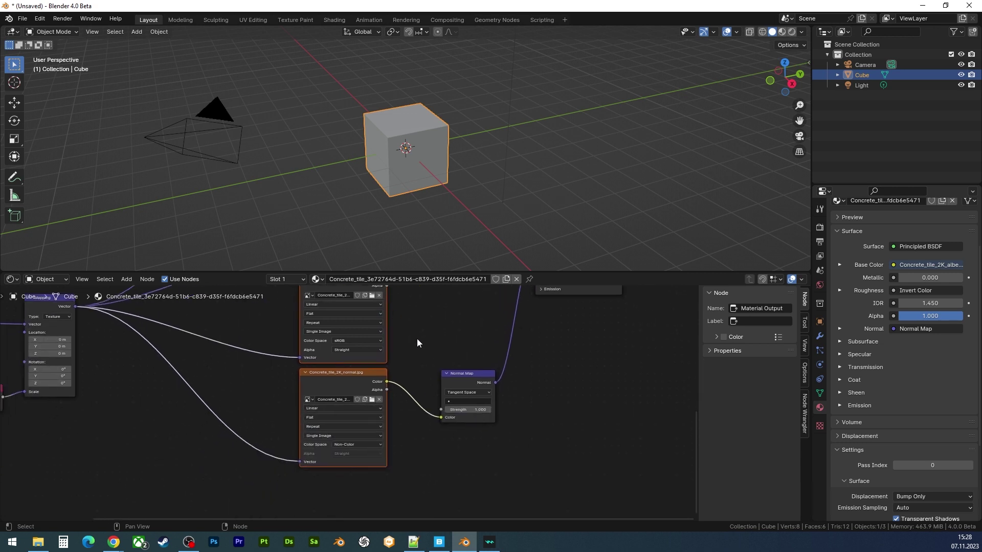
{"action": "scroll", "coordinate": [416, 338], "scroll_direction": "down", "scroll_amount": 3}
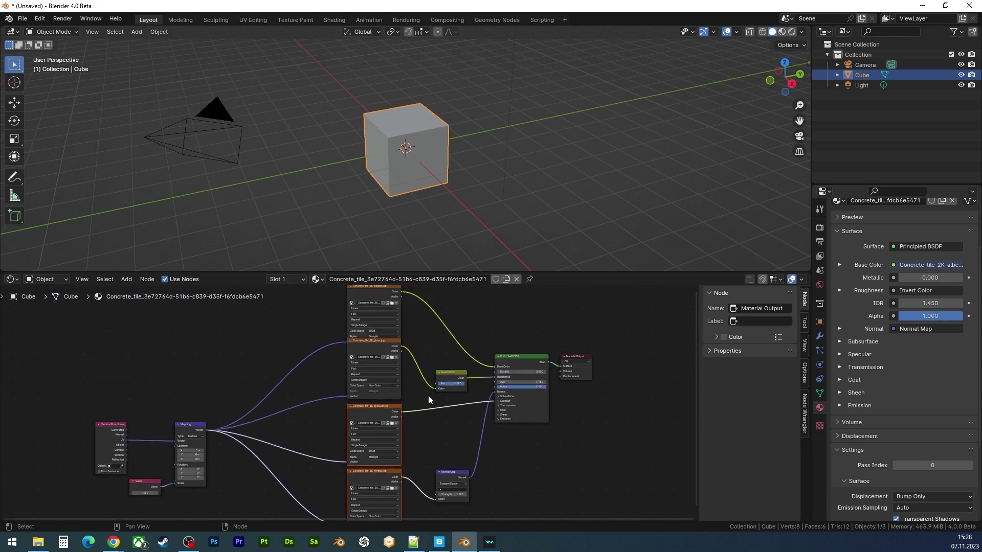